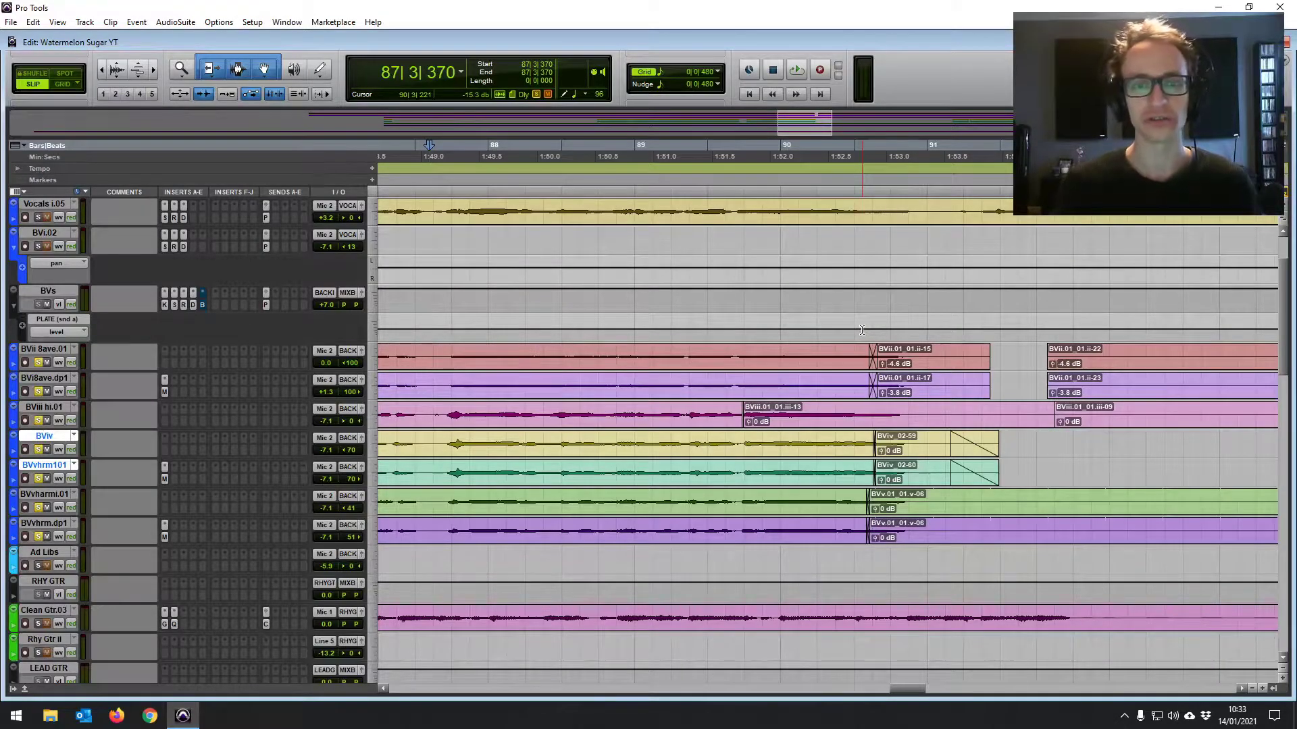
Step: Restore the full uncut clips at the phrase ending near bar 90 on all seven backing vocal tracks
left_click(439, 207)
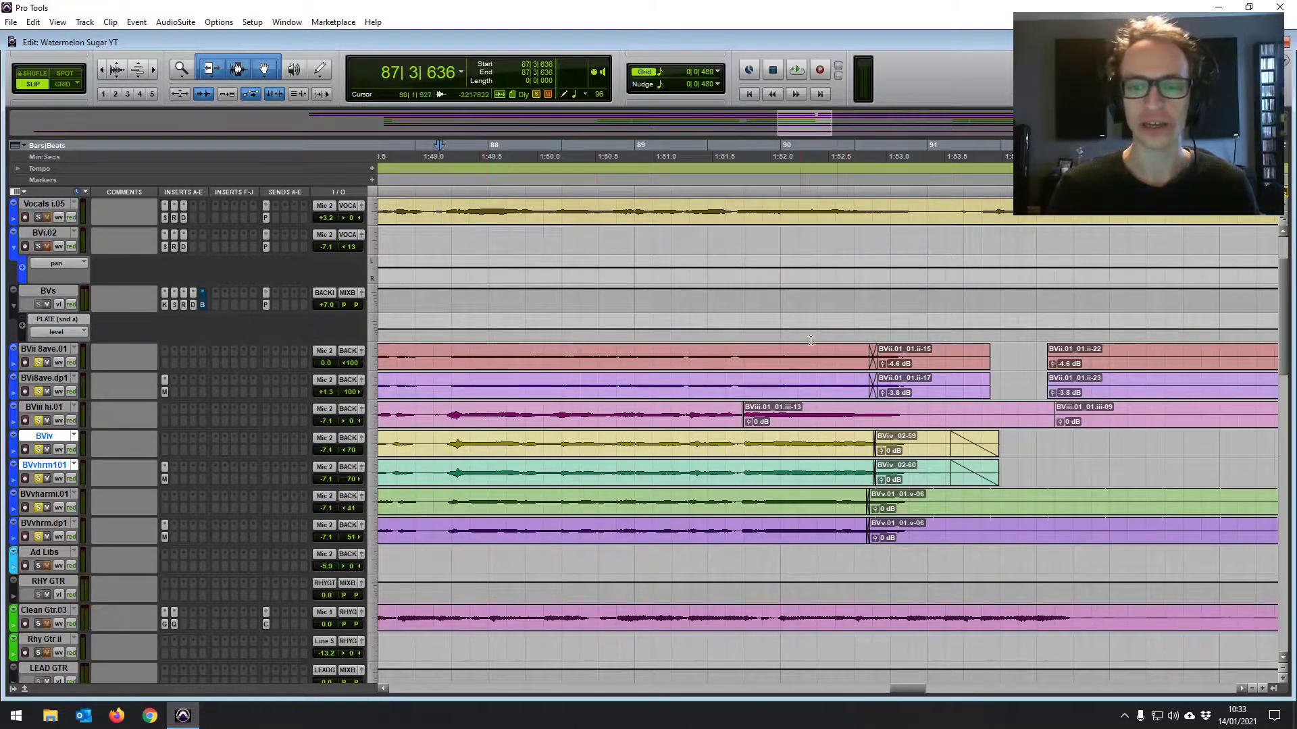
double_click(863, 360)
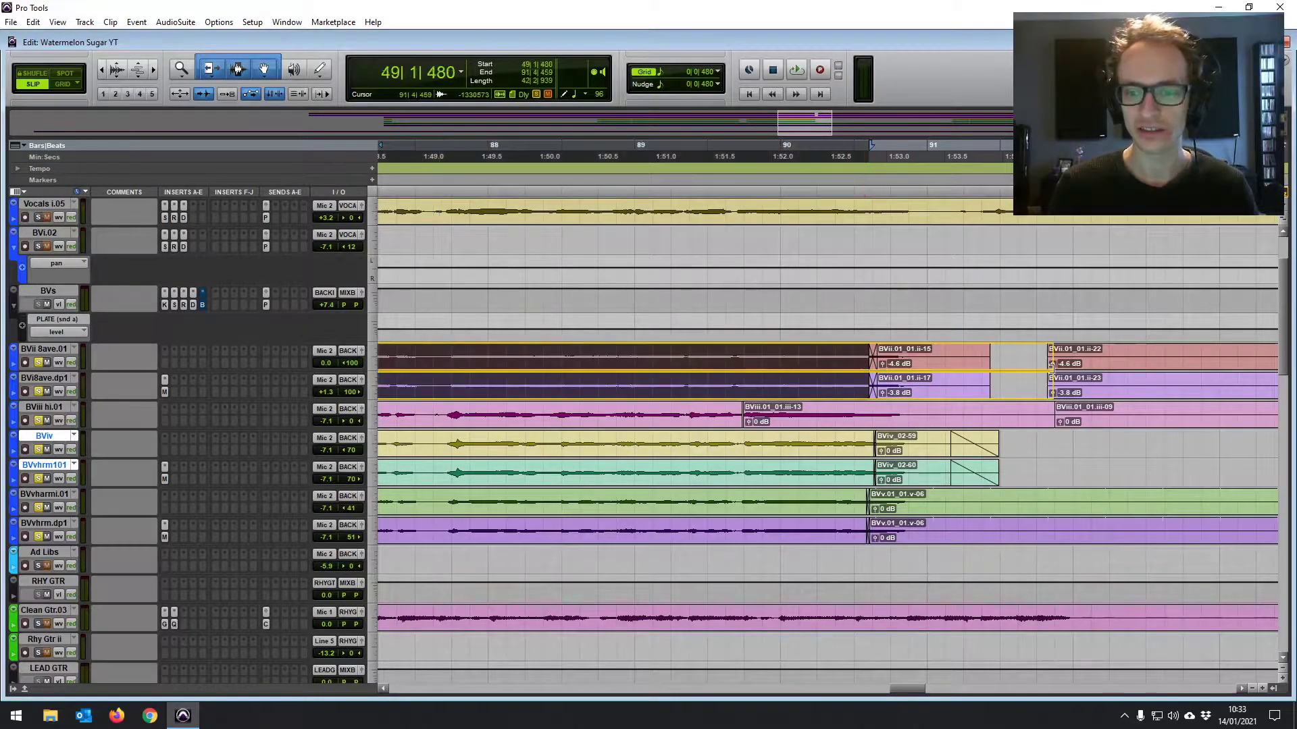
double_click(740, 415)
double_click(859, 451)
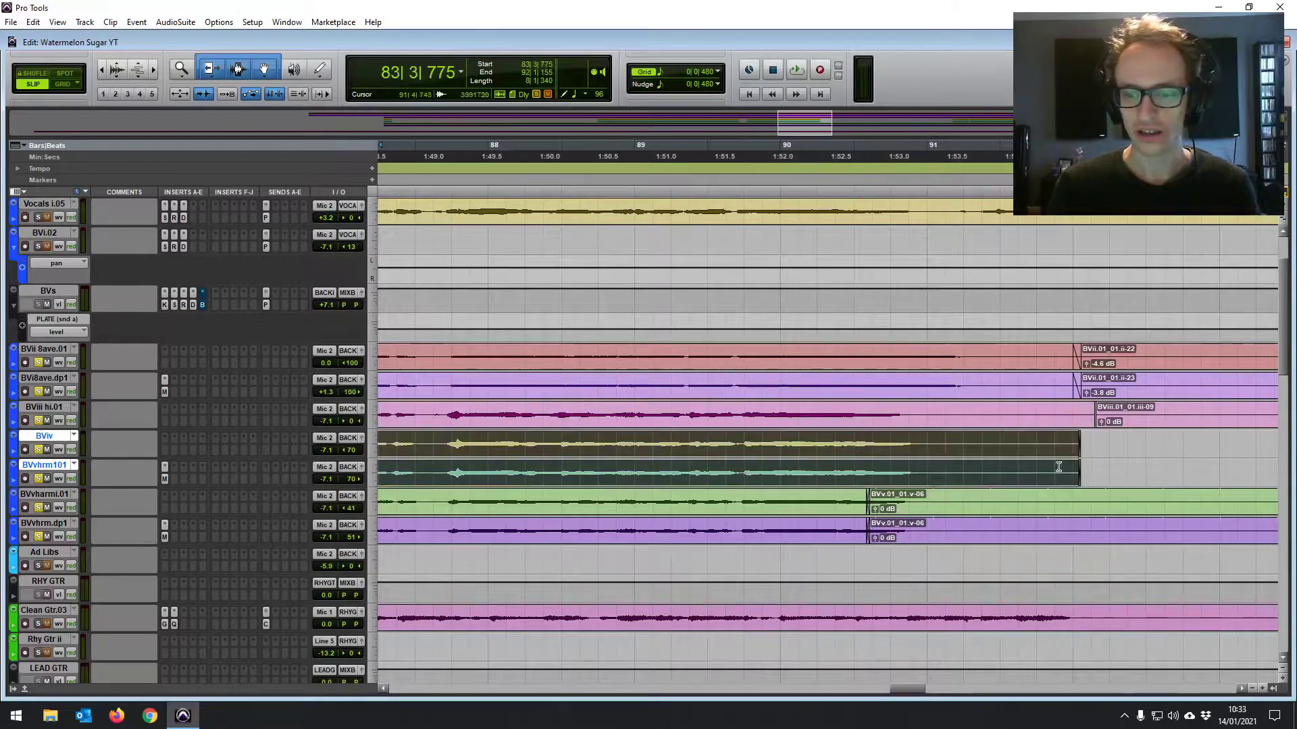
double_click(859, 508)
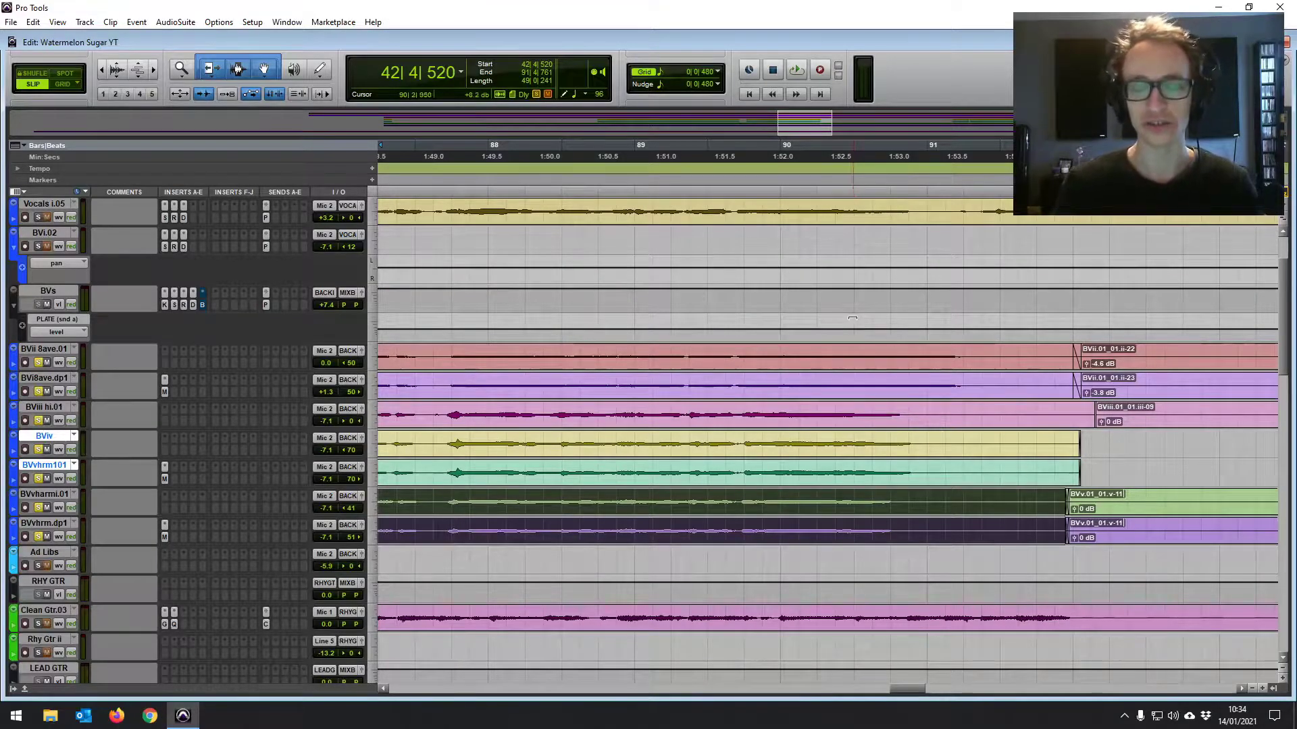
Step: Play the soloed lead vocal together with the backing vocals from 87|3|387 to hear the unedited phrase ending
left_click(905, 352)
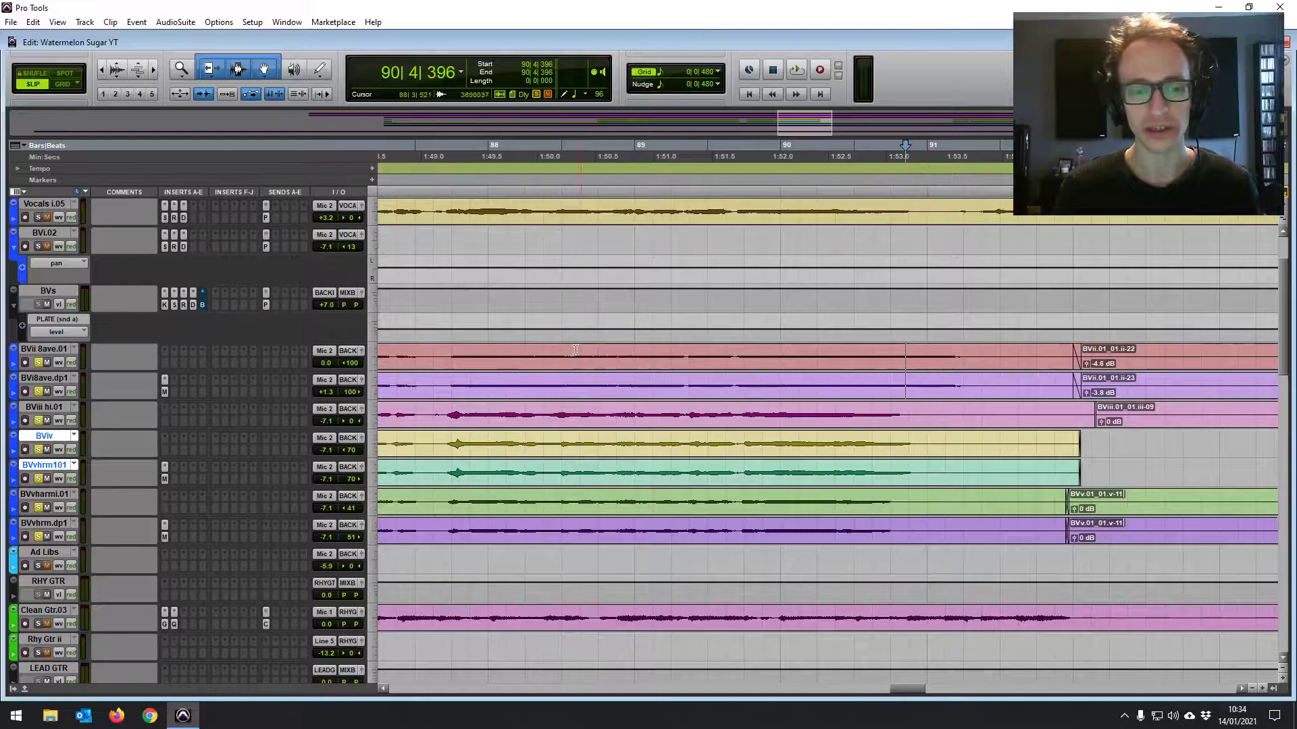
left_click(431, 352)
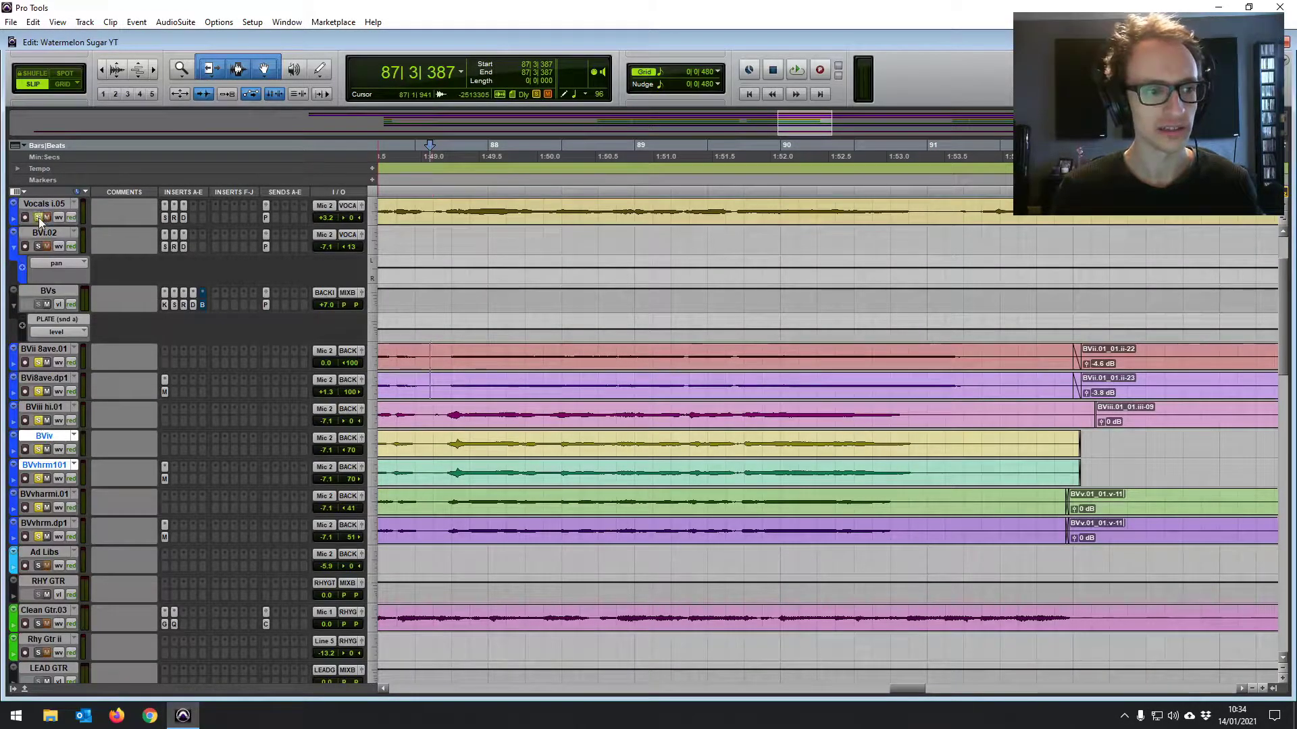
key("space")
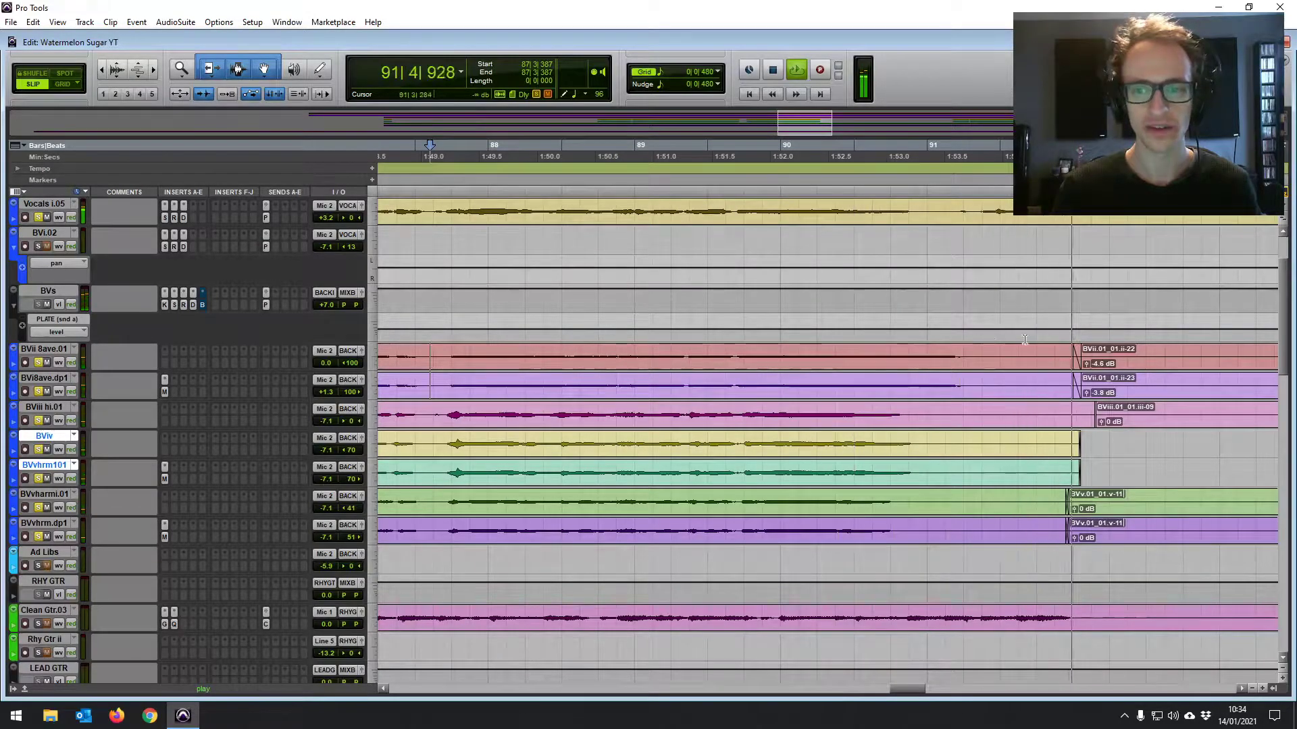
key("space")
left_click(788, 351)
left_click(729, 354)
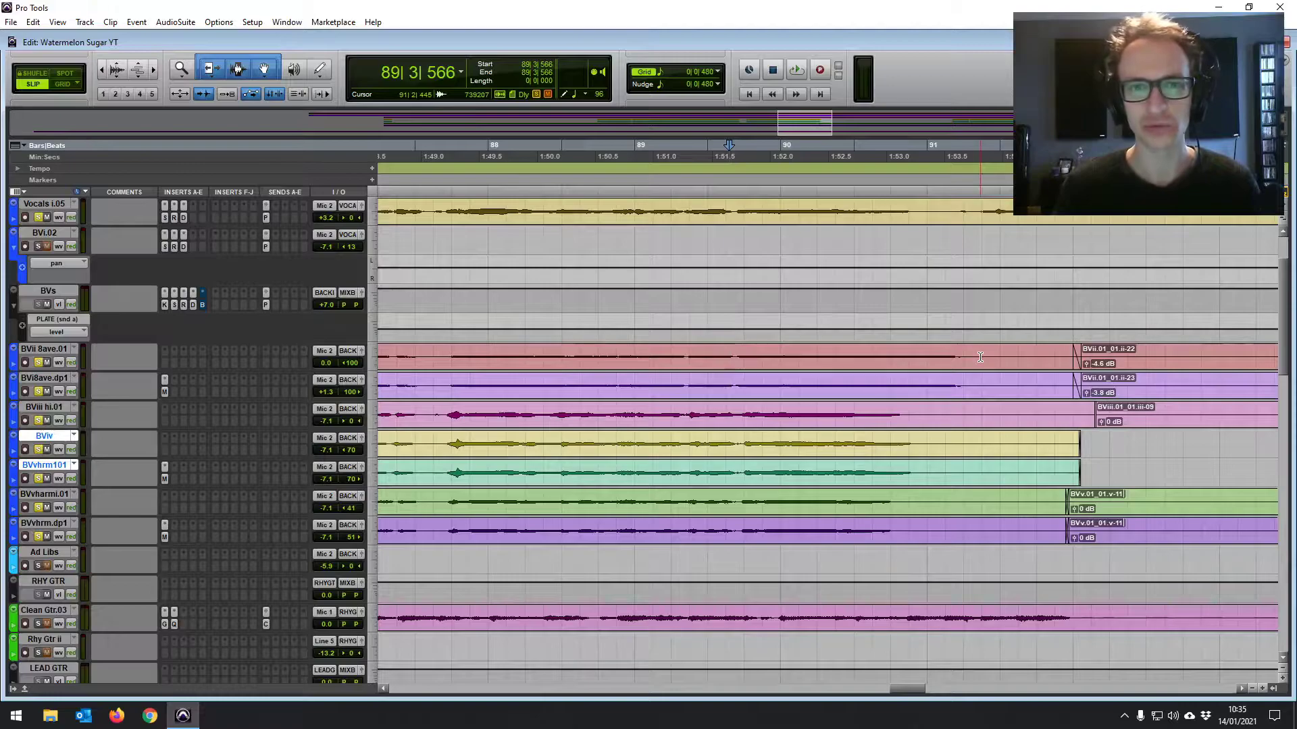
left_click(461, 358)
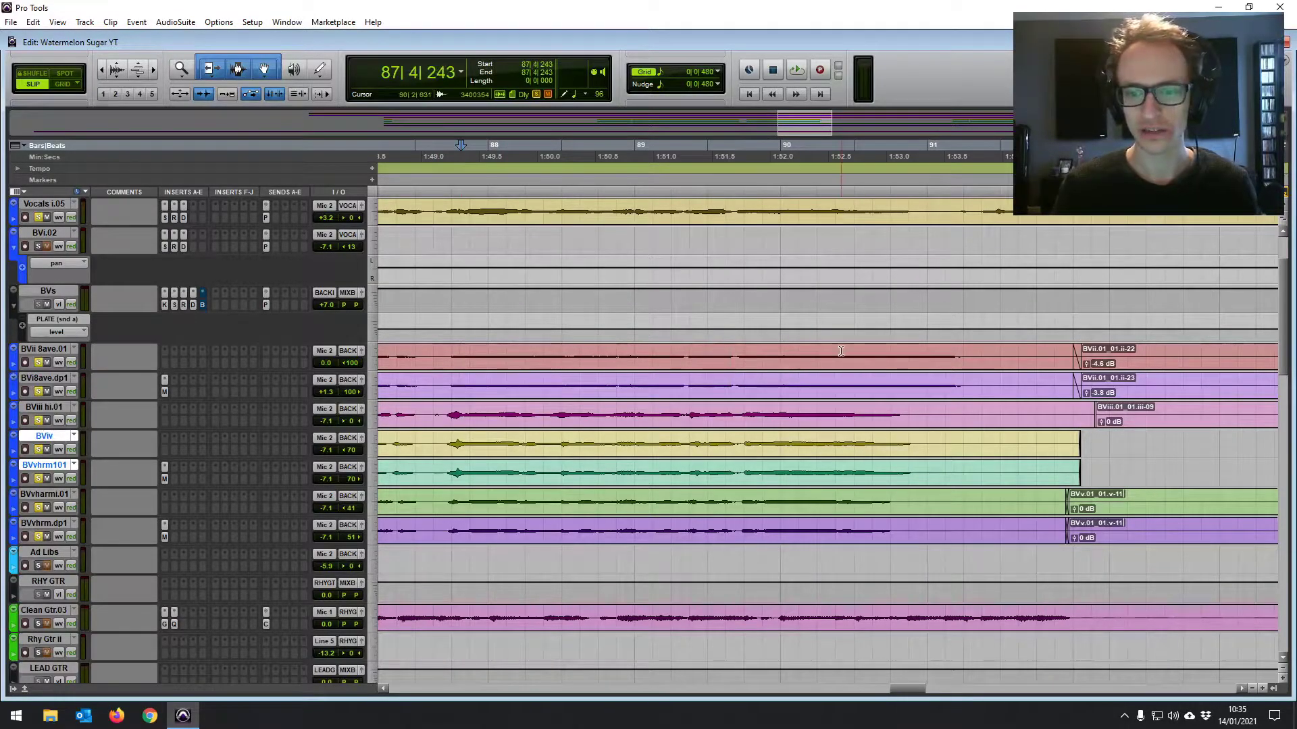
Step: Split the two octave backing vocal clips in beat 4 of bar 90 and move their endings earlier to start at 90|3|061
left_click(902, 363)
key("ctrl+e")
left_click_drag(953, 368, 906, 367)
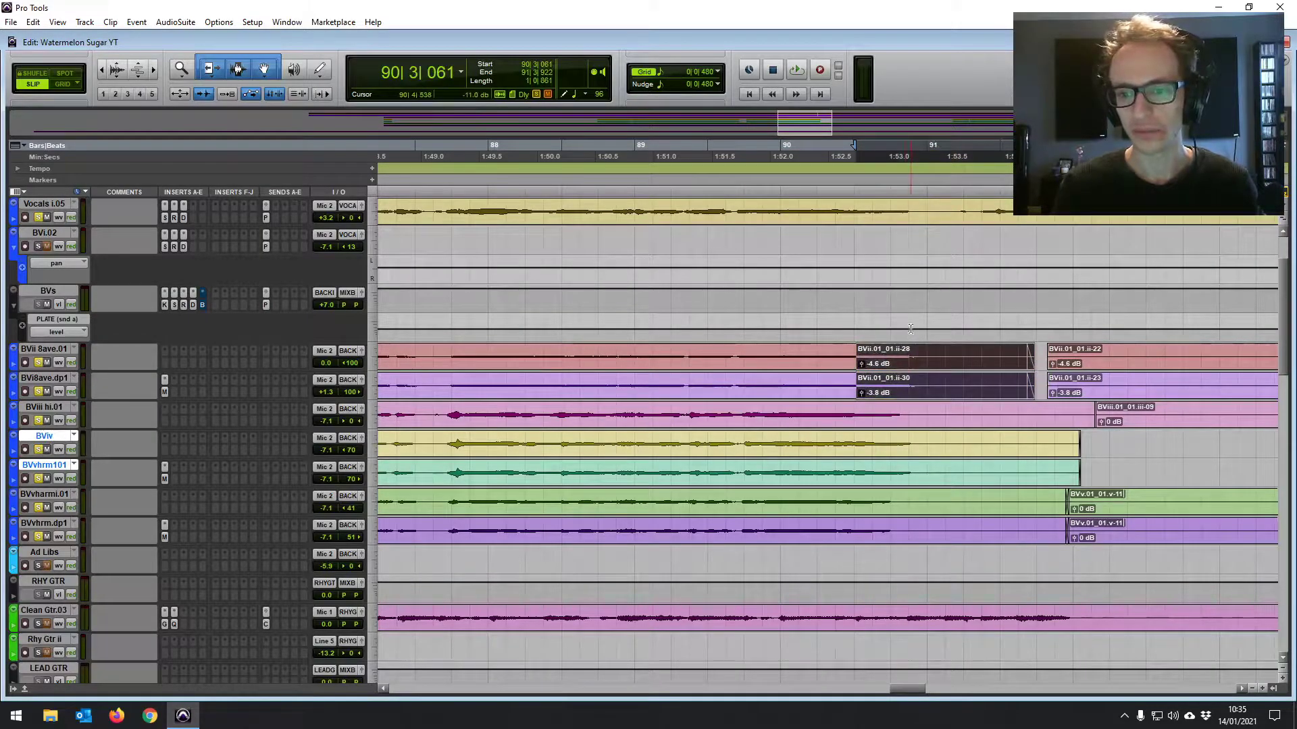
Step: Crossfade the join between the split octave backing vocal clips from 90|2|941 to 90|3|141 on both tracks
left_click(910, 329)
scroll(911, 329, "up", 1)
scroll(910, 329, "up", 1)
scroll(911, 329, "down", 1)
key("ctrl+]")
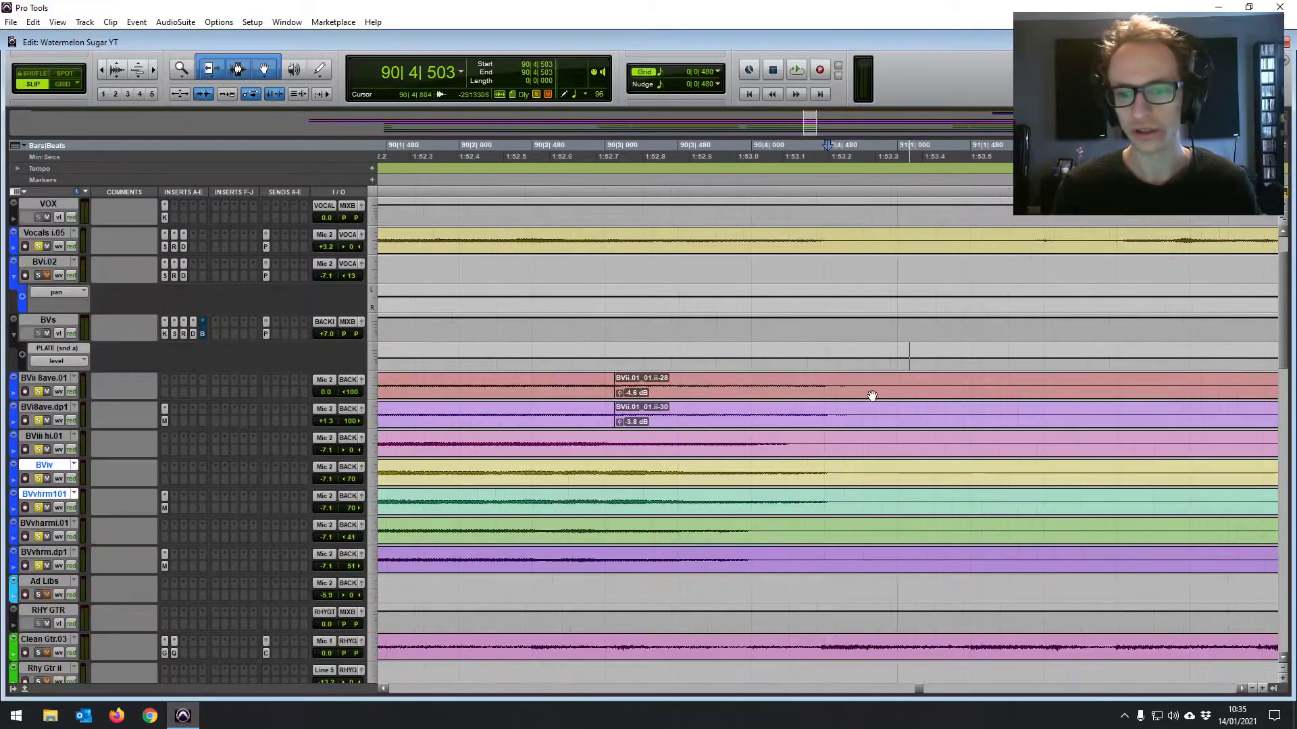
left_click(614, 400)
left_click_drag(615, 401, 626, 400)
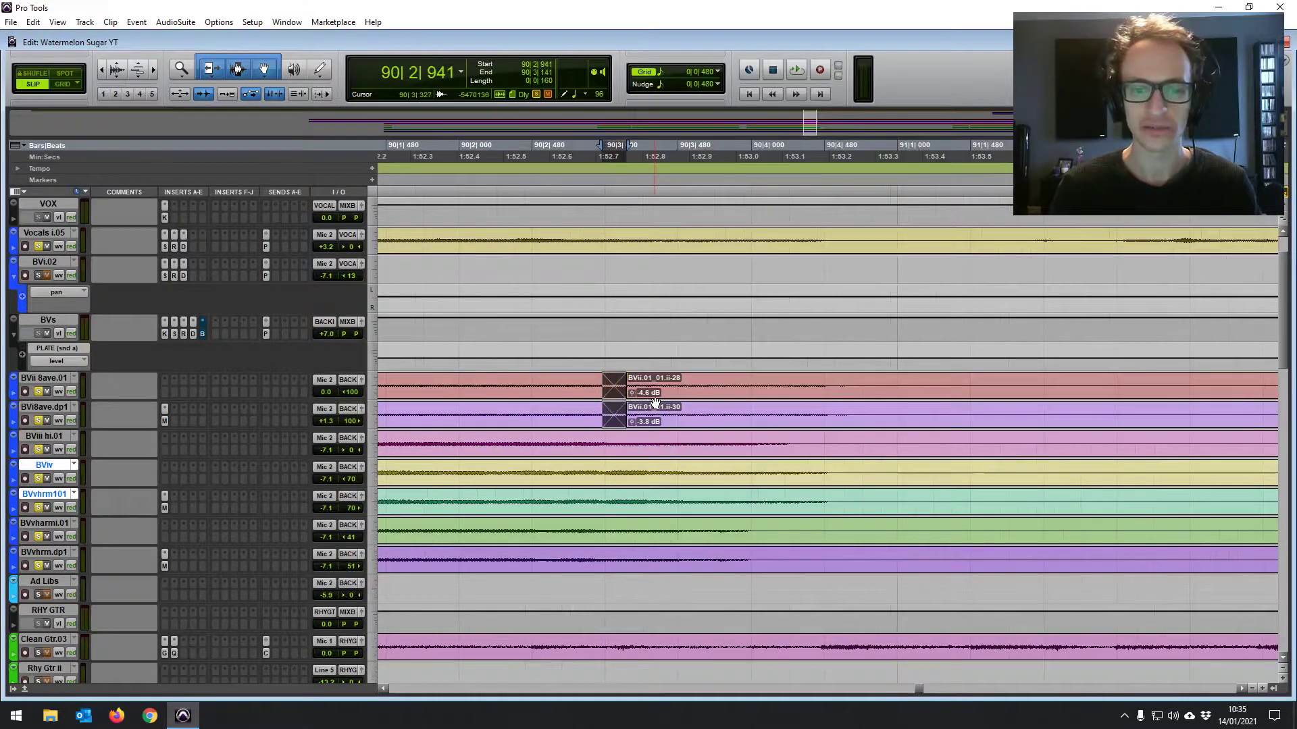
key("ctrl+[")
key("ctrl+[")
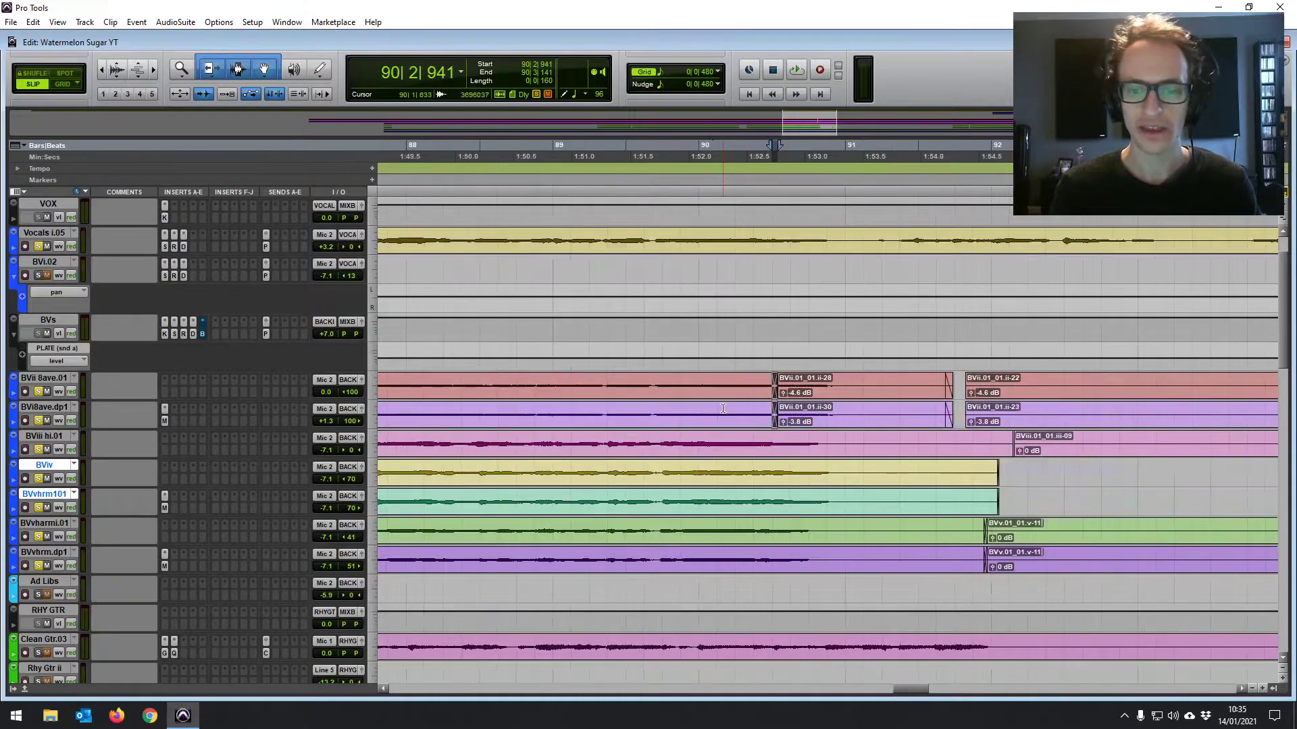
Step: Audition the crossfaded join from 89|3|708 with only the two octave backing vocal tracks soloed
left_click(654, 381)
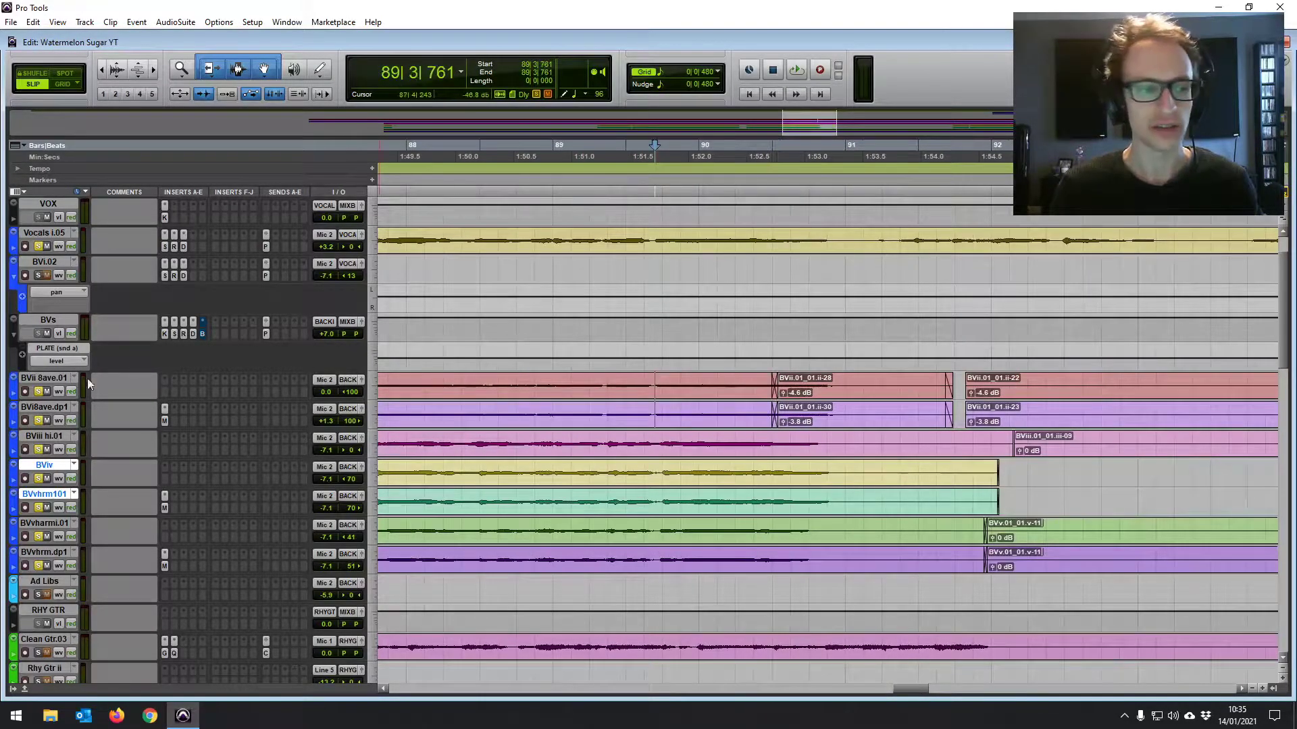
key("space")
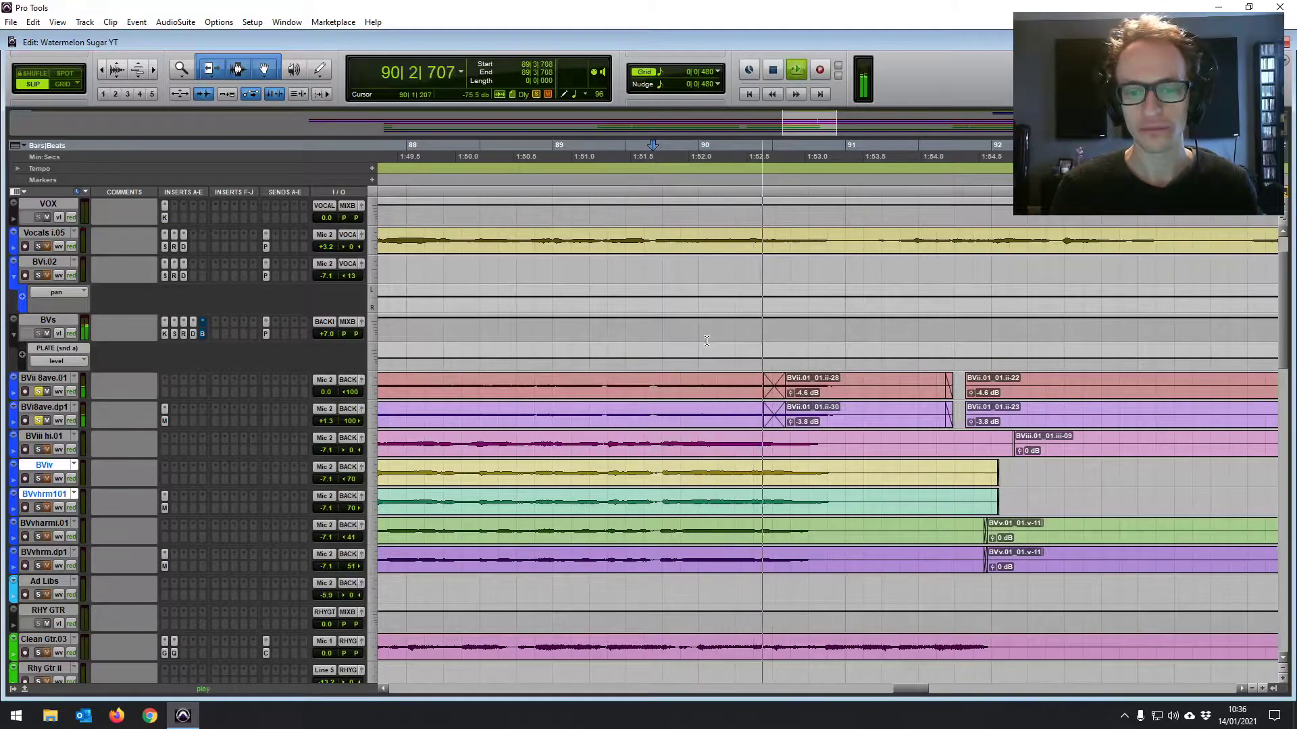
key("space")
Step: Select the crossfades at the bar 90 join on both octave tracks and undo the last edit
double_click(772, 379)
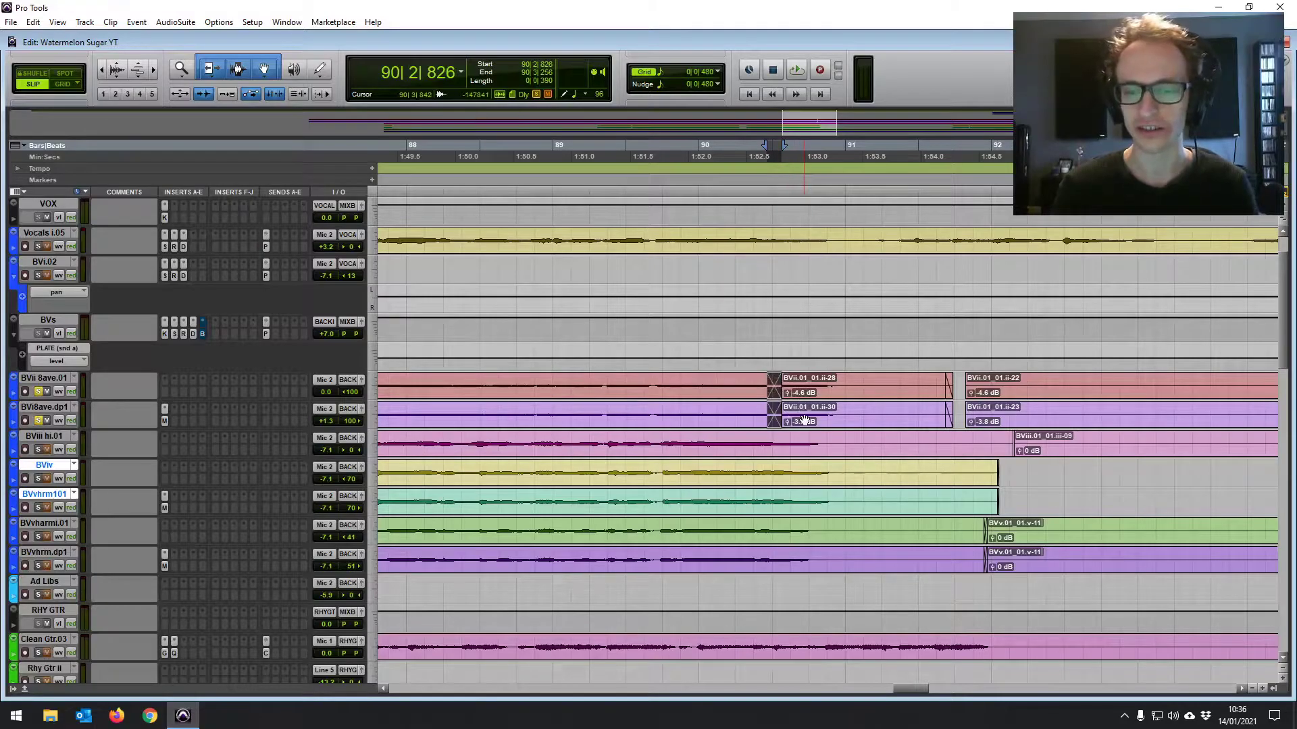
key("ctrl+z")
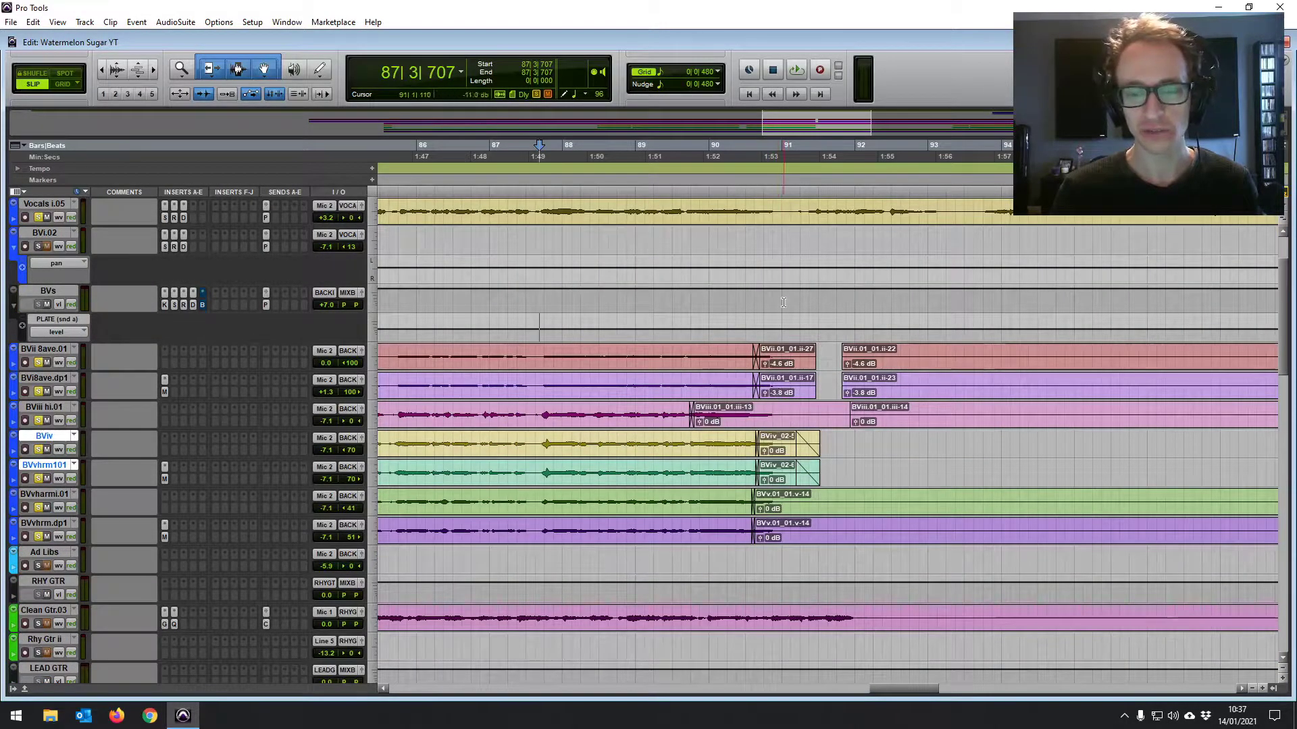
Step: Play the lead vocal and all edited backing vocals from 87|3|707 to check the tightened phrase ending
key("space")
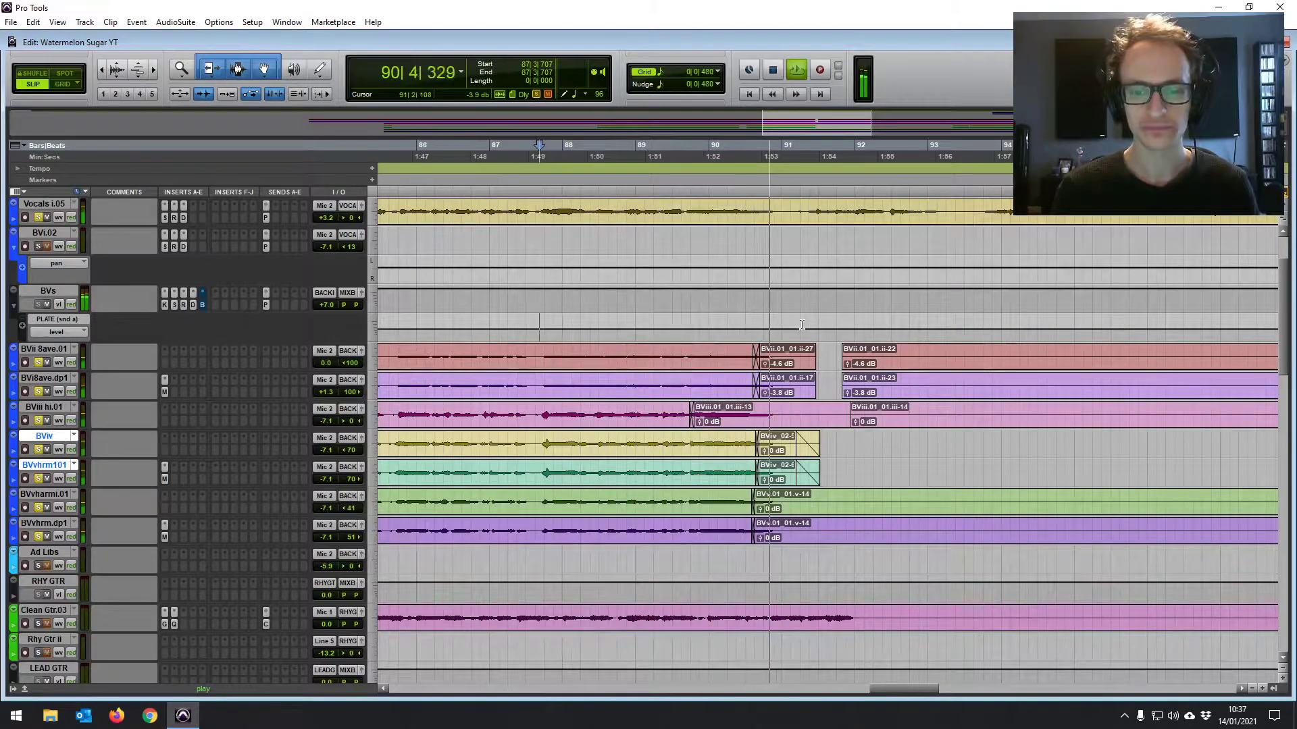
key("space")
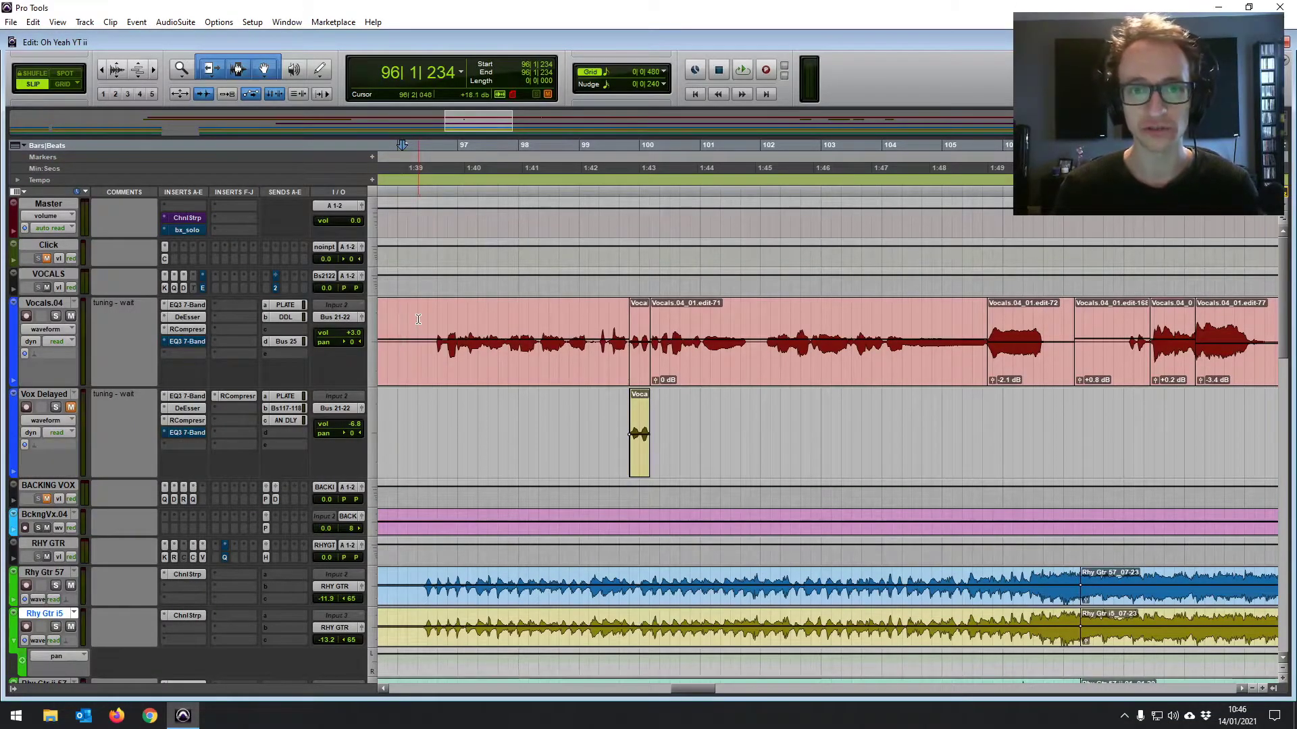
Step: Play the Oh Yeah YT ii session from 96|2|078 to hear the delayed word at bar 99
left_click(419, 327)
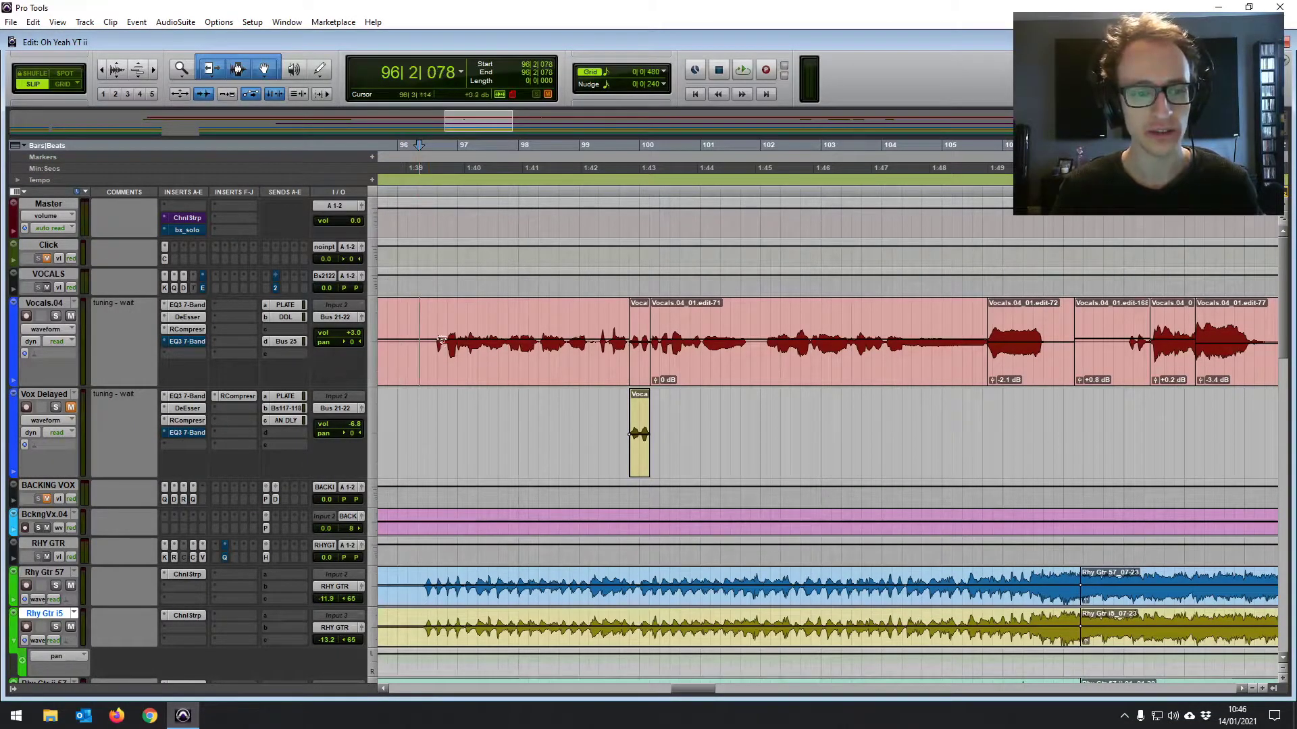
key("space")
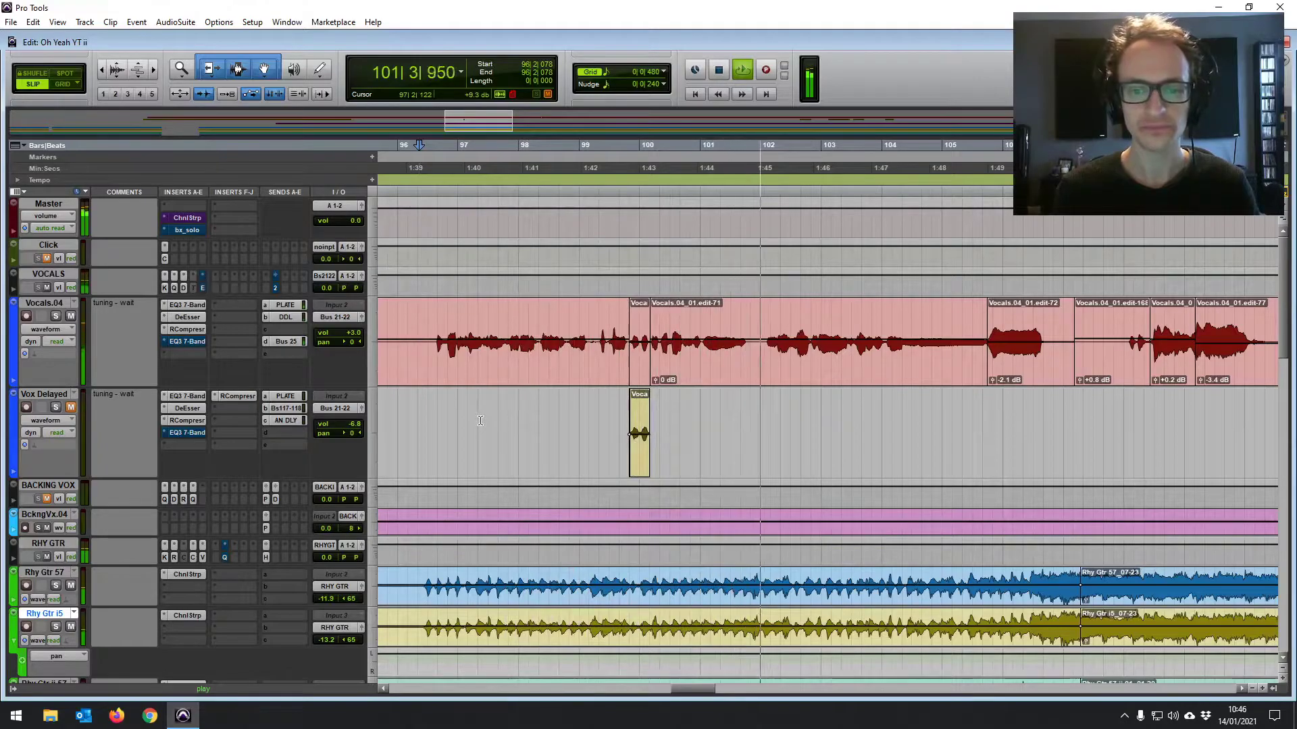
key("space")
Step: Compare the short Vox Delayed clip at bar 99 with the matching clip on the Vocals.04 track
left_click(634, 452)
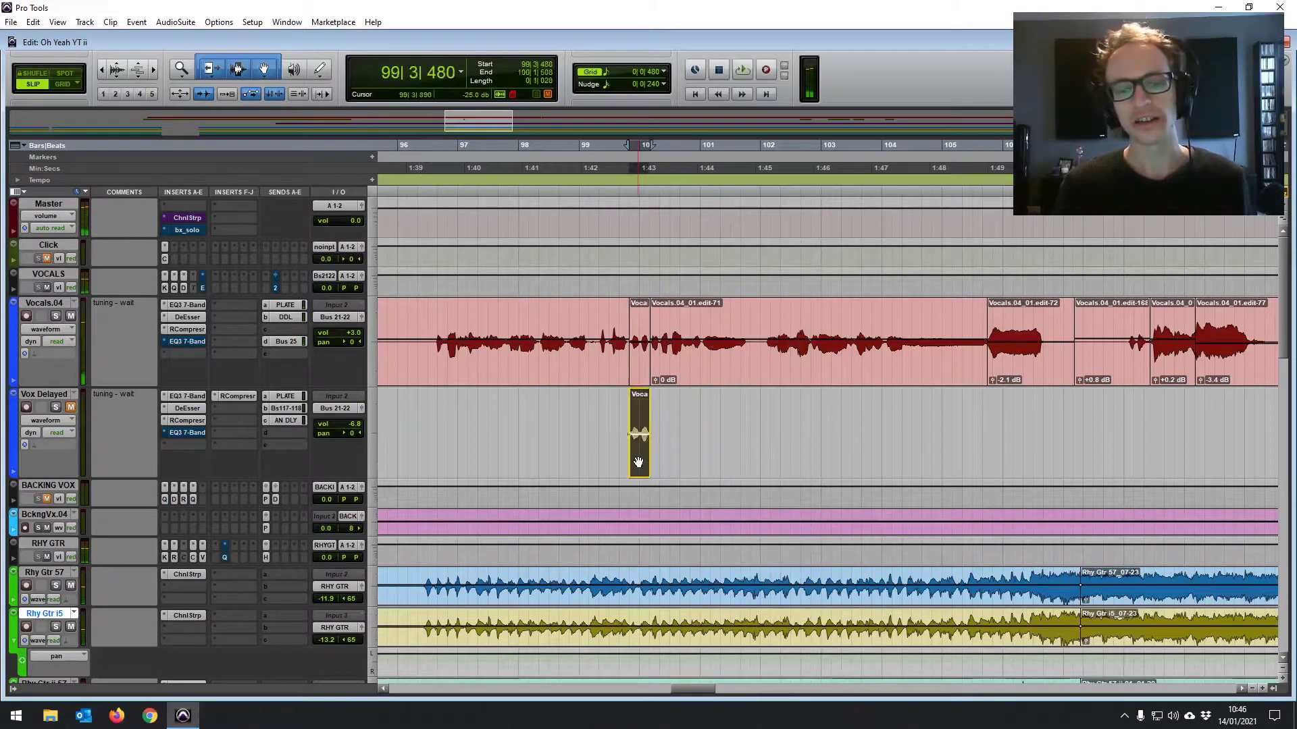
left_click(642, 368)
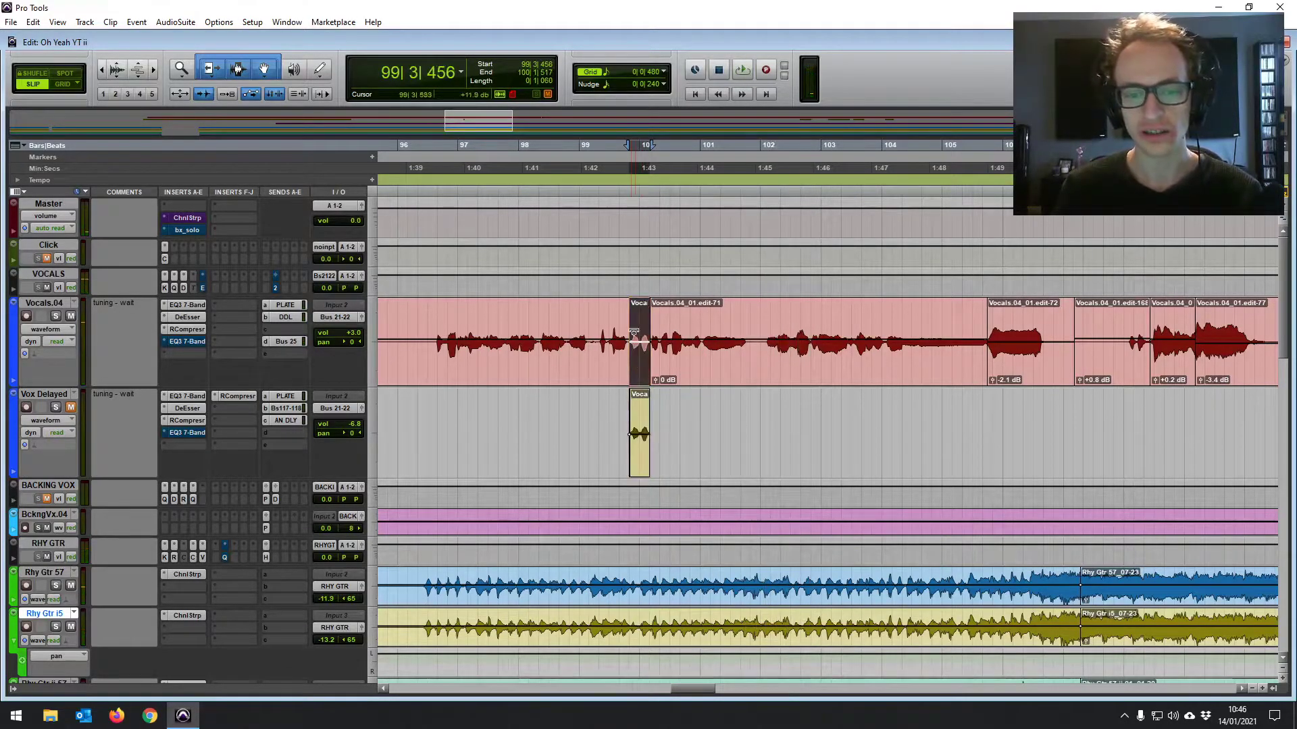
left_click(638, 456)
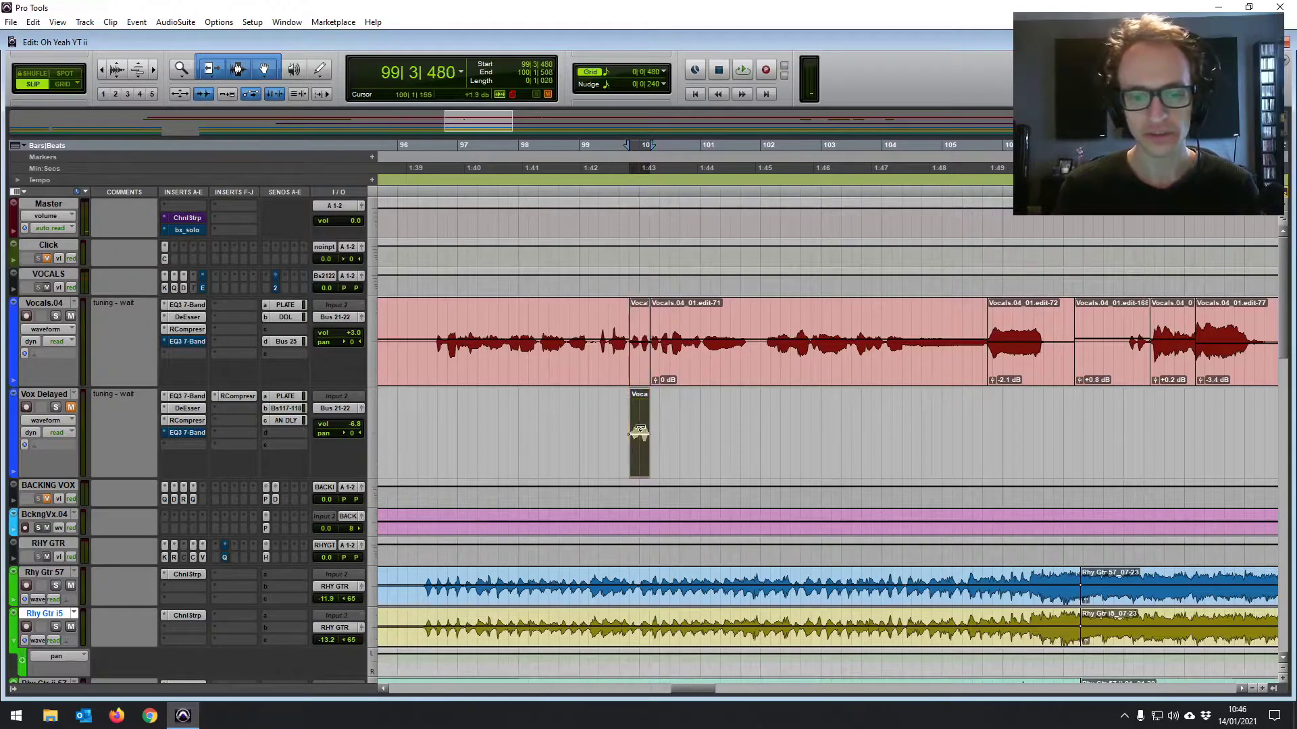
left_click(637, 410)
left_click(565, 419)
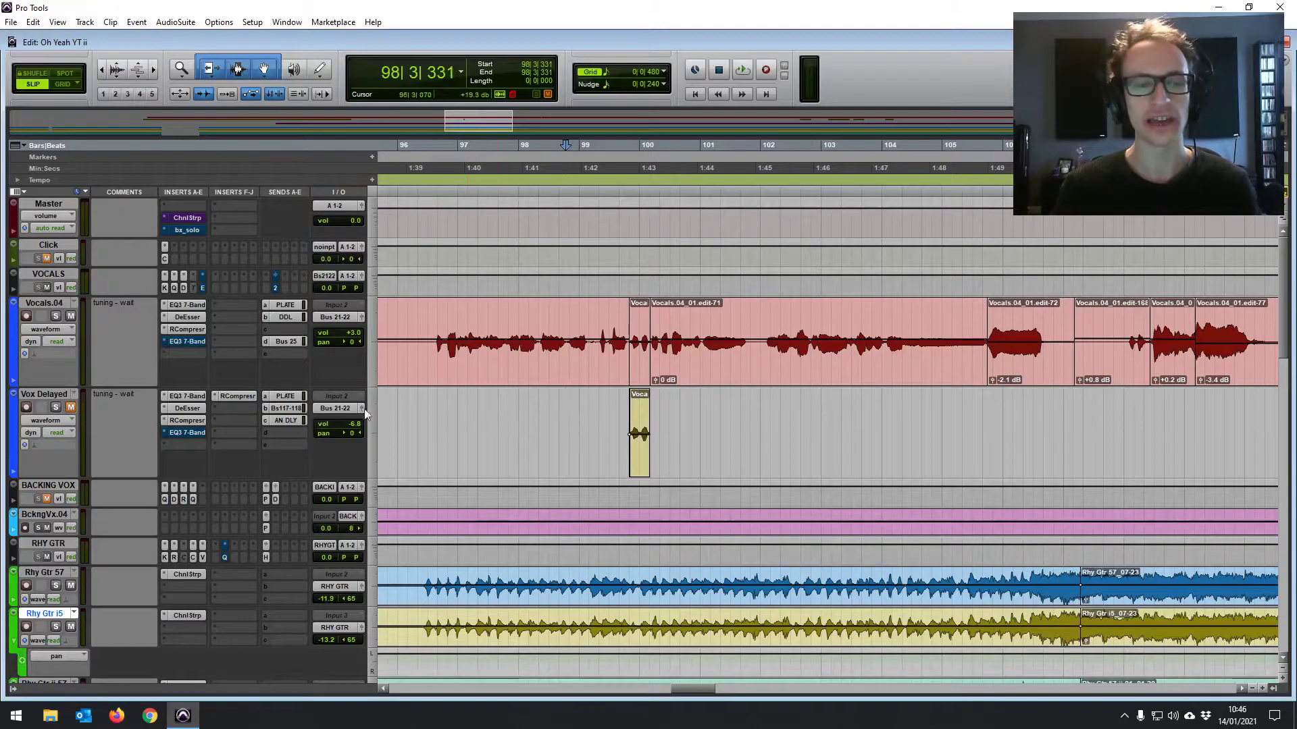
Step: Inspect the Vox Delayed track's AN DLY send and the Replika delay settings on the AN DLY track
left_click(297, 421)
left_click(480, 413)
scroll(290, 407, "down", 10)
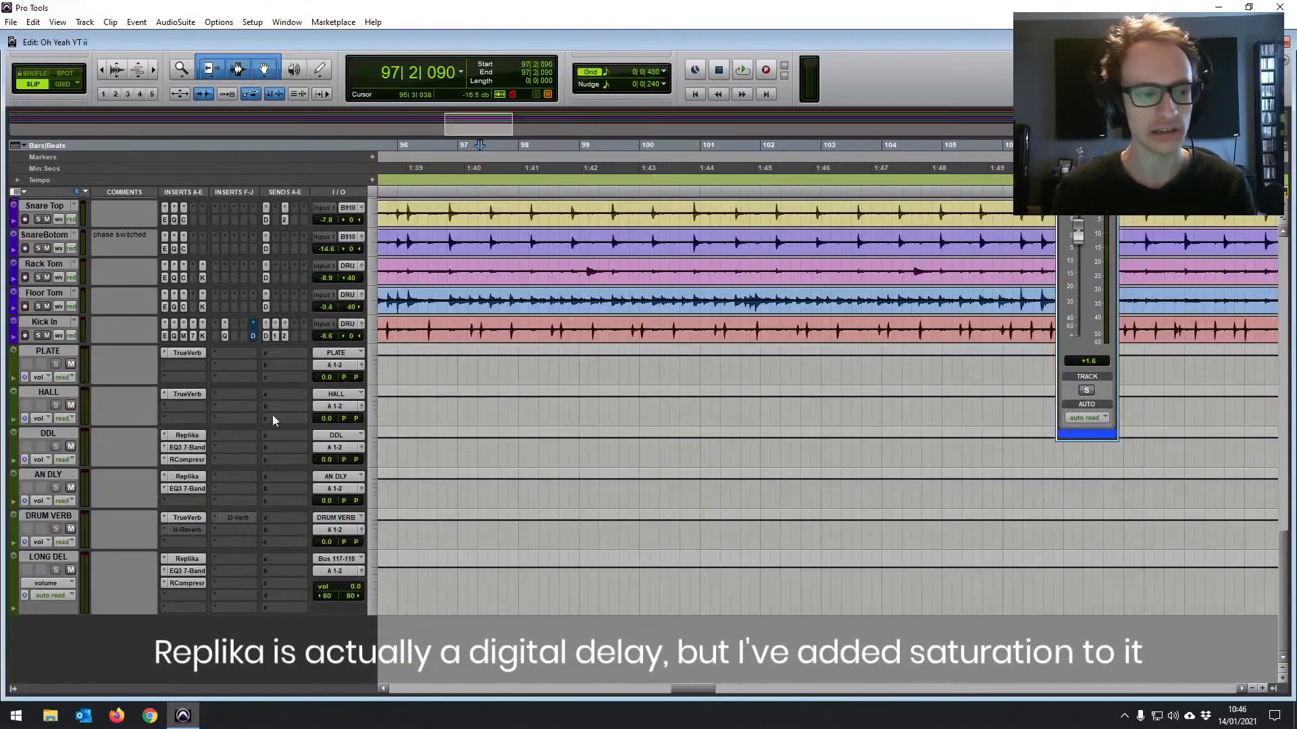
left_click(191, 478)
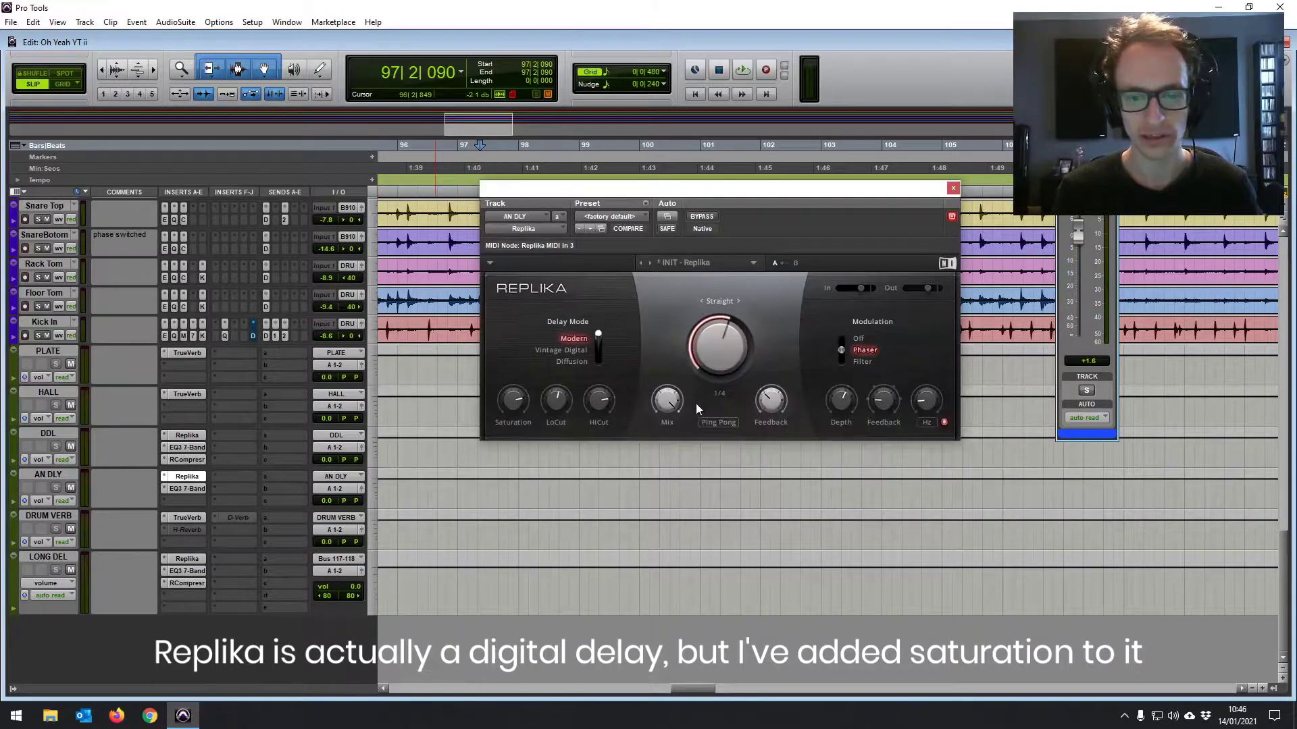
left_click(953, 189)
scroll(600, 433, "up", 10)
Step: Examine the EQ3 7-Band settings on the Vox Delayed track
left_click(601, 432)
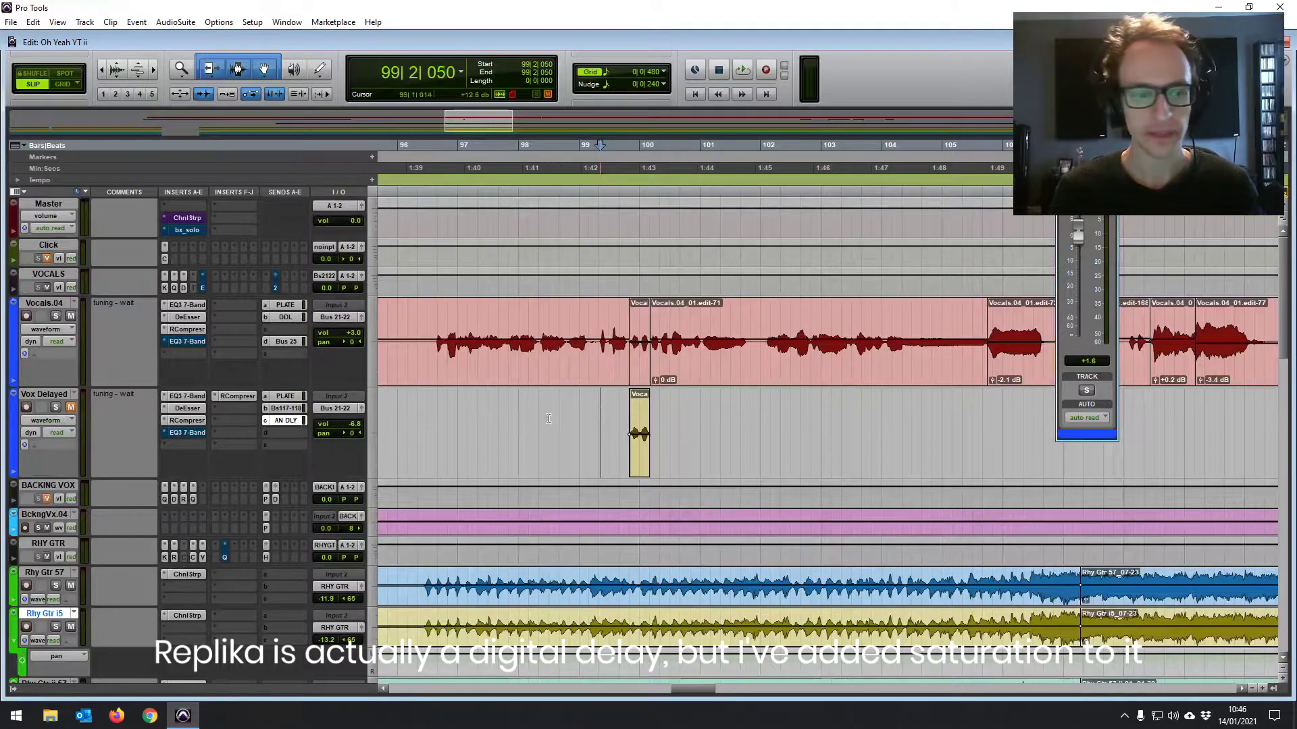
left_click(187, 397)
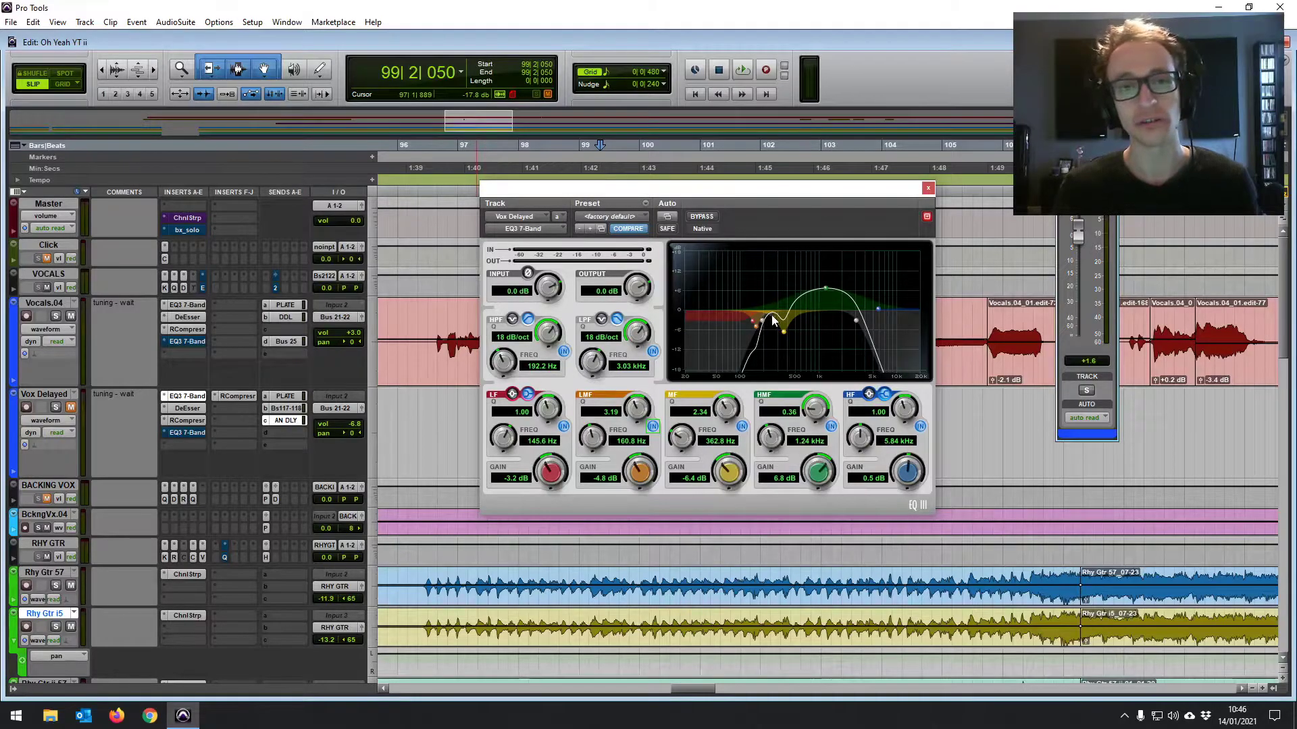
left_click(928, 190)
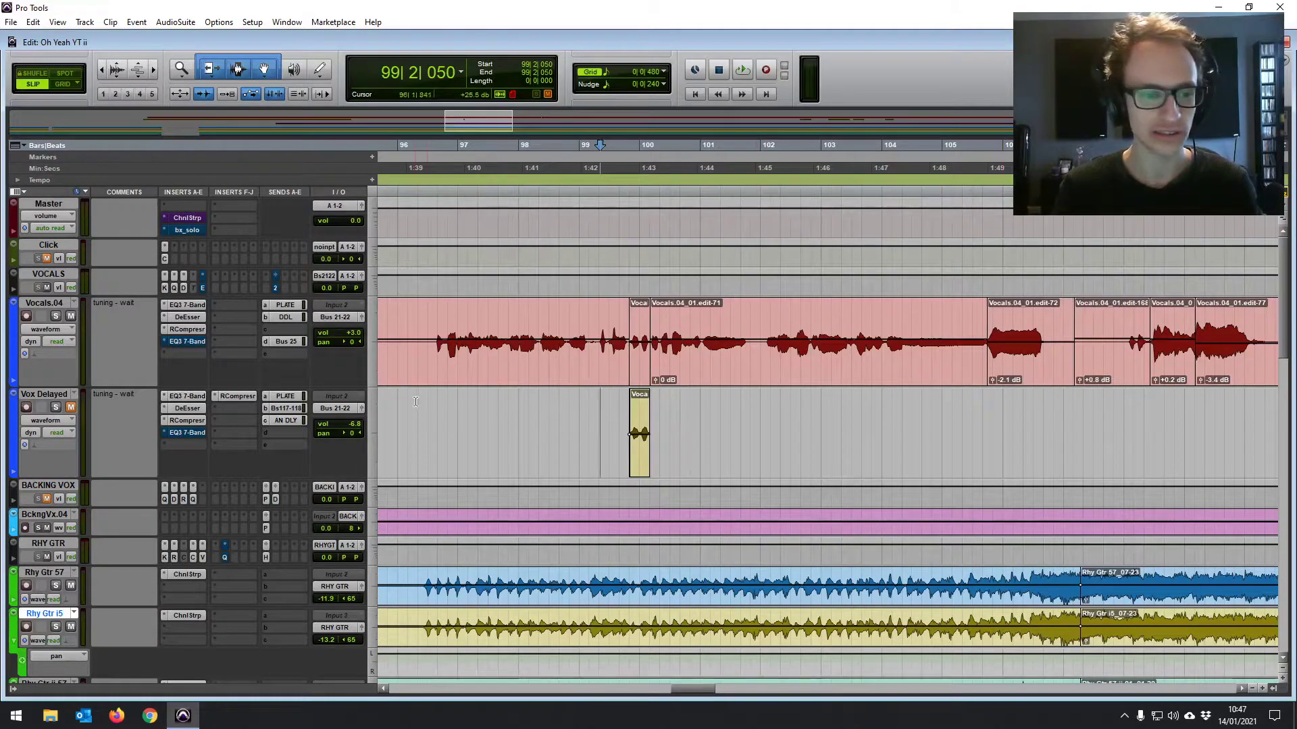
Step: Play the section again from 96|2|174 to hear the filtered vocal delay in the mix
left_click(421, 434)
key("space")
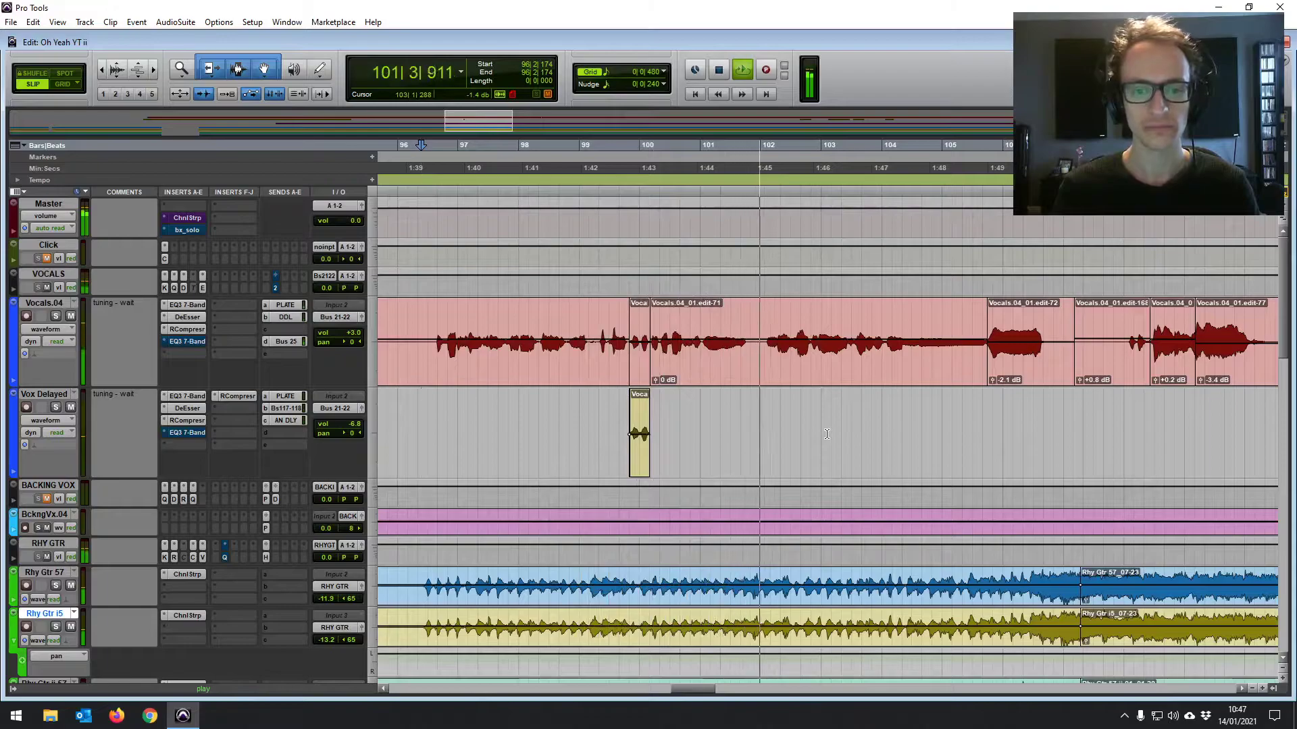
key("space")
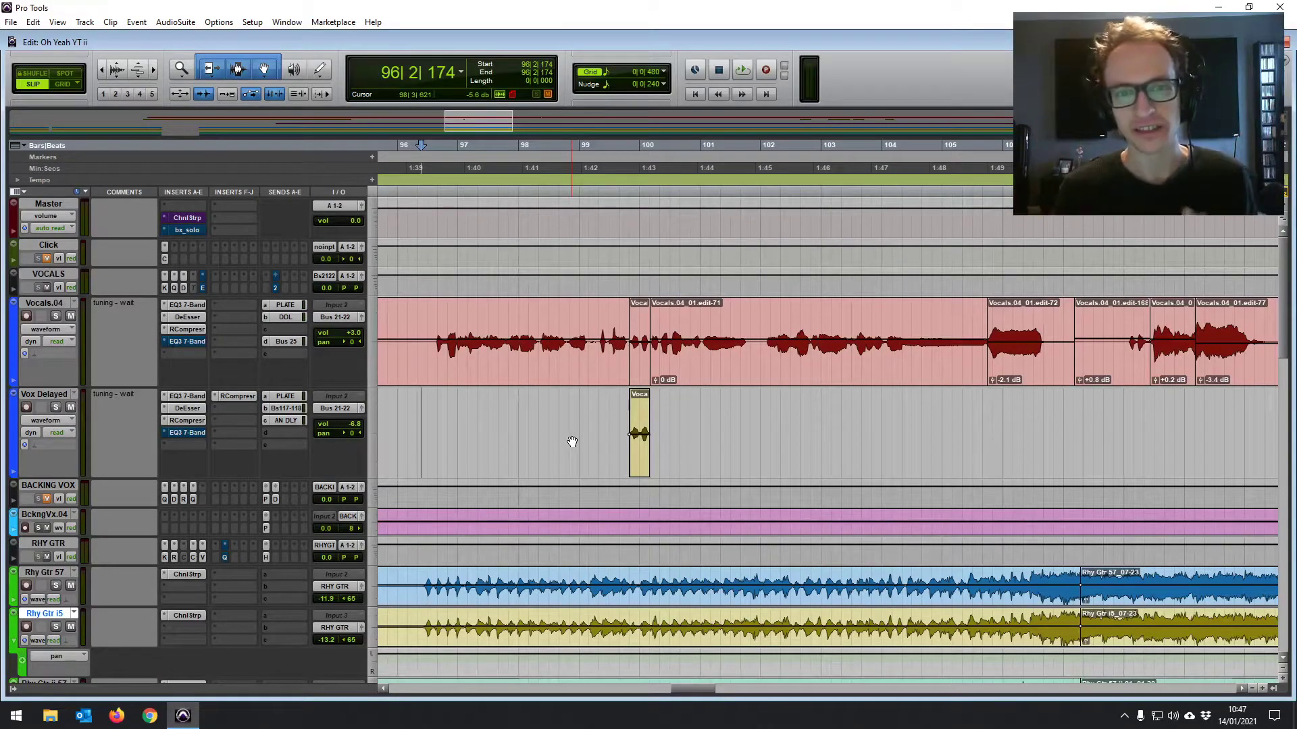
left_click(581, 424)
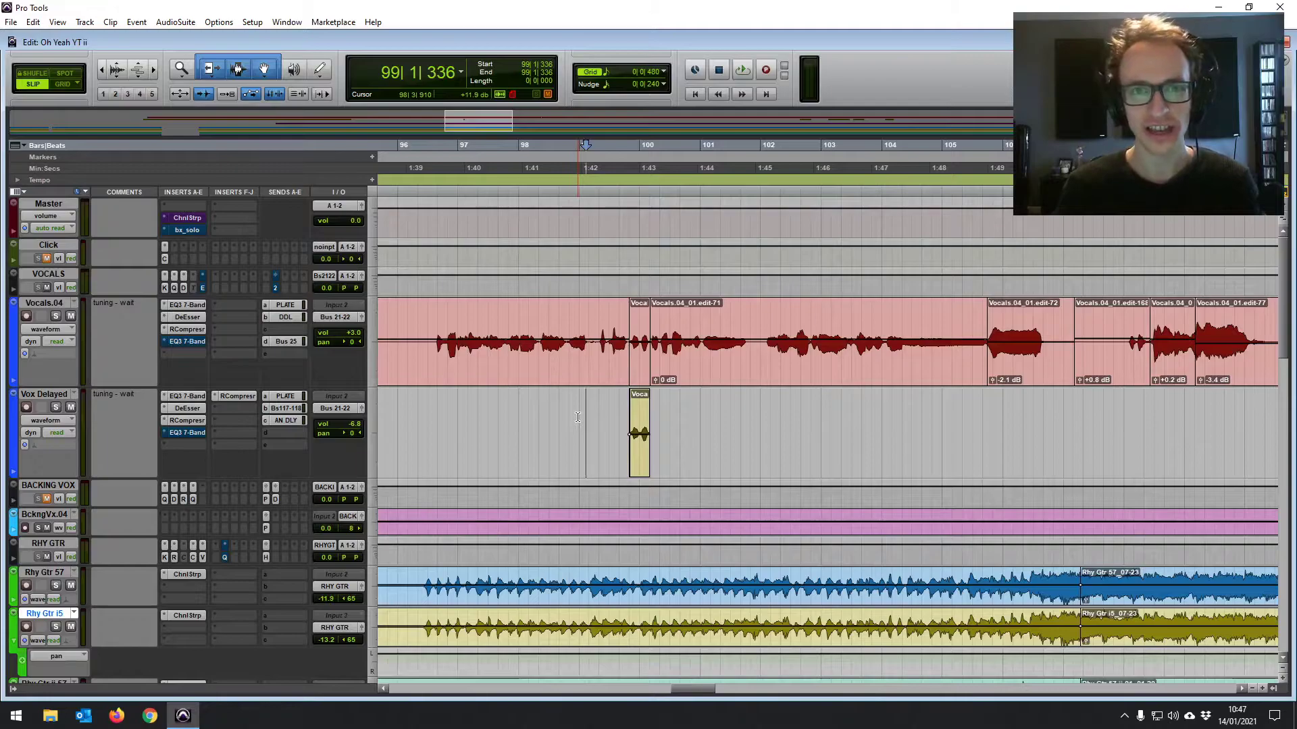
left_click(566, 410)
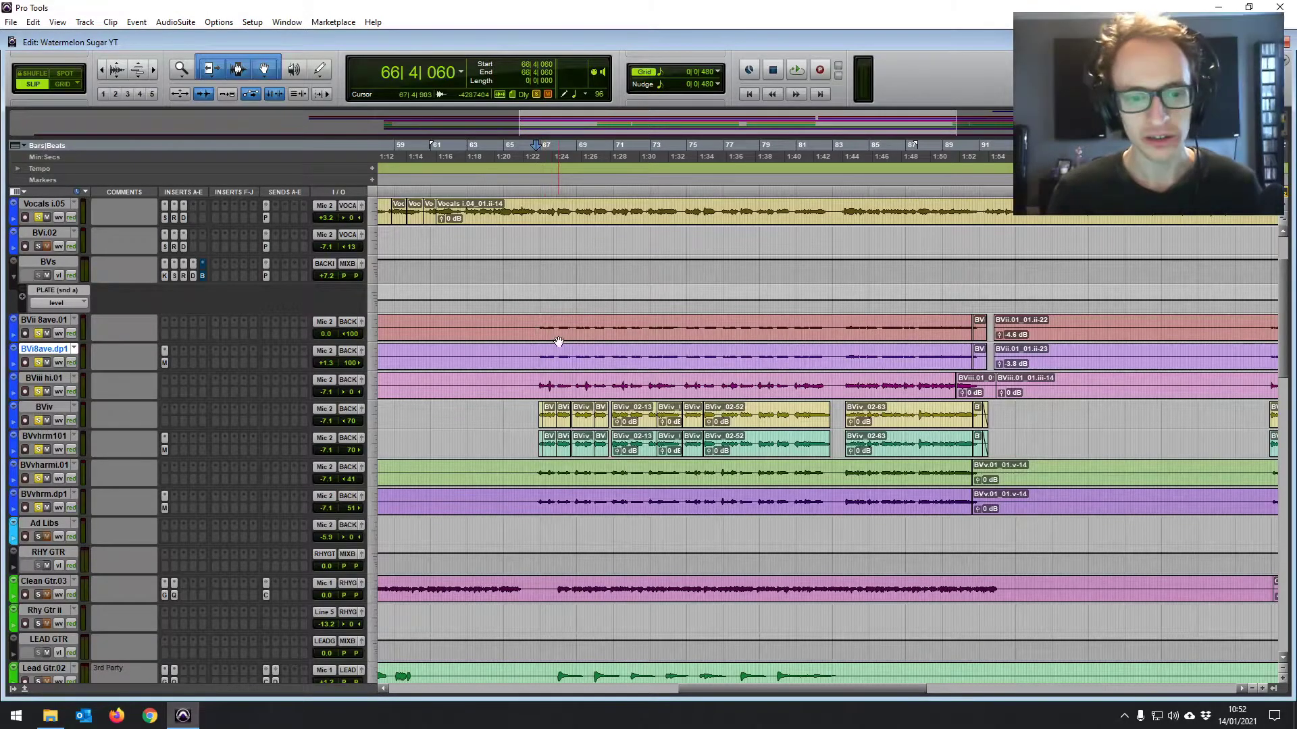
left_click(542, 323)
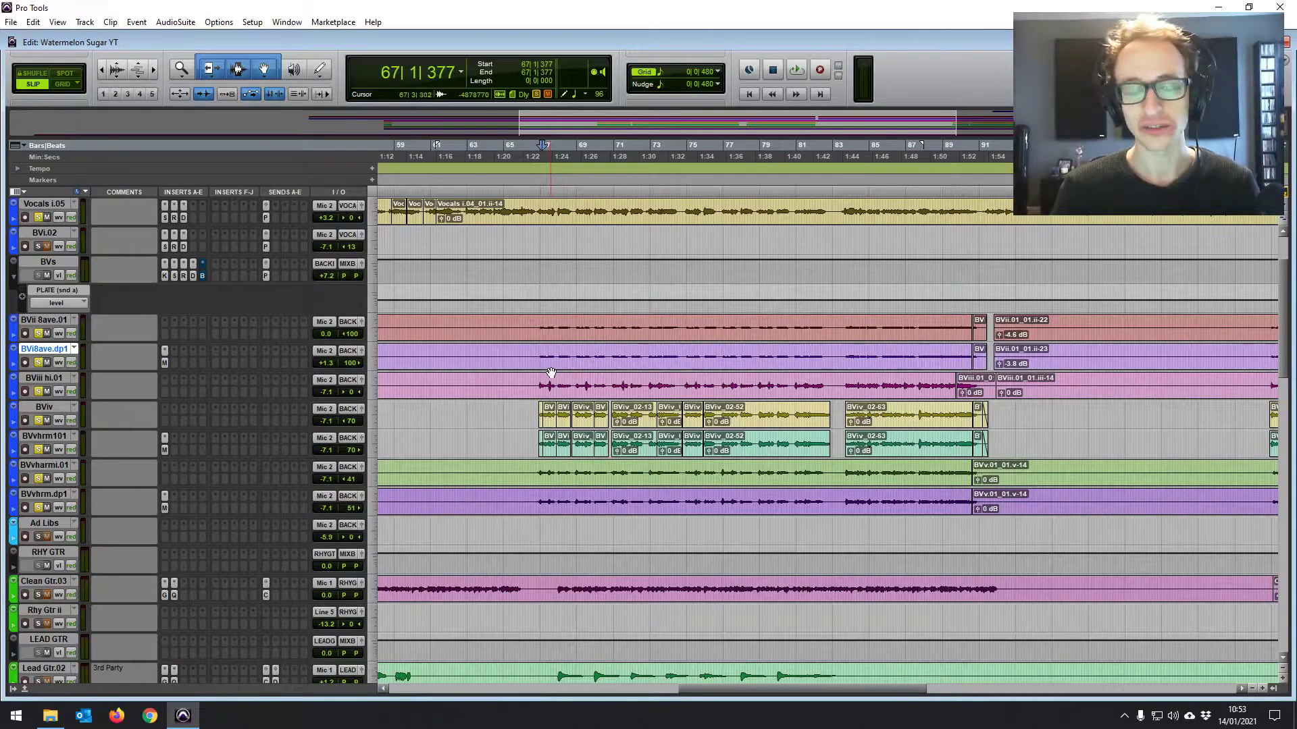
Step: Examine the layered backing vocal clips around bar 67 on the BVii 8ave.01, BVi8ave.dp1, BViii hi.01 and BVvharmi.01 tracks
key("ctrl+alt+z")
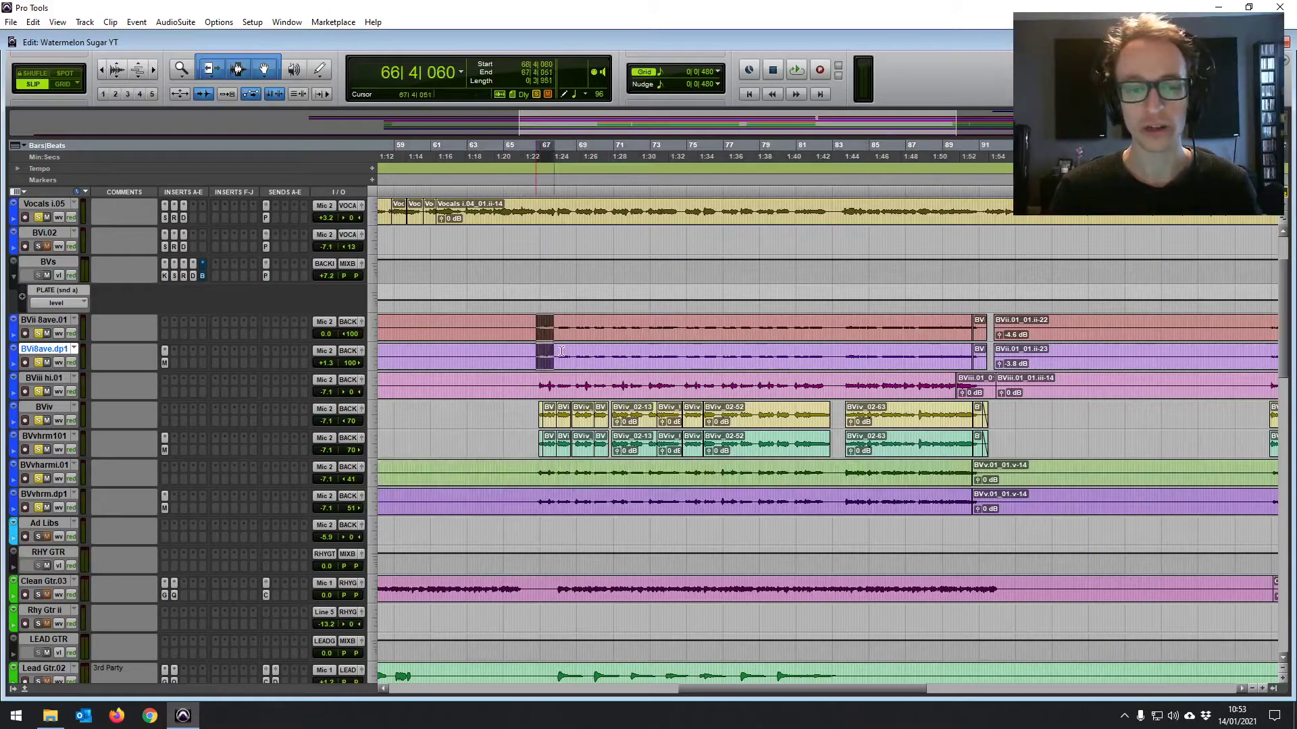
left_click_drag(538, 386, 558, 386)
left_click_drag(516, 473, 550, 492)
double_click(558, 480)
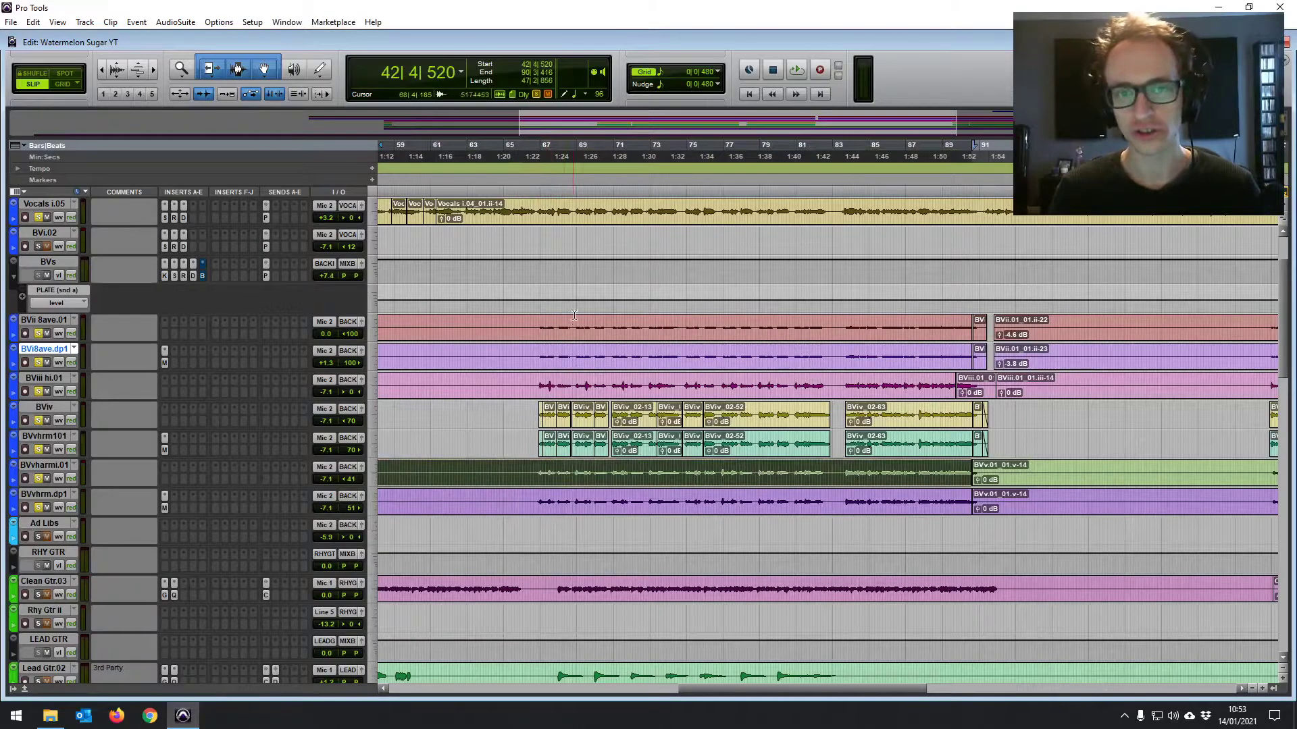
Step: Play the full backing vocal stack with the lead vocal from 66|4|485
left_click(541, 326)
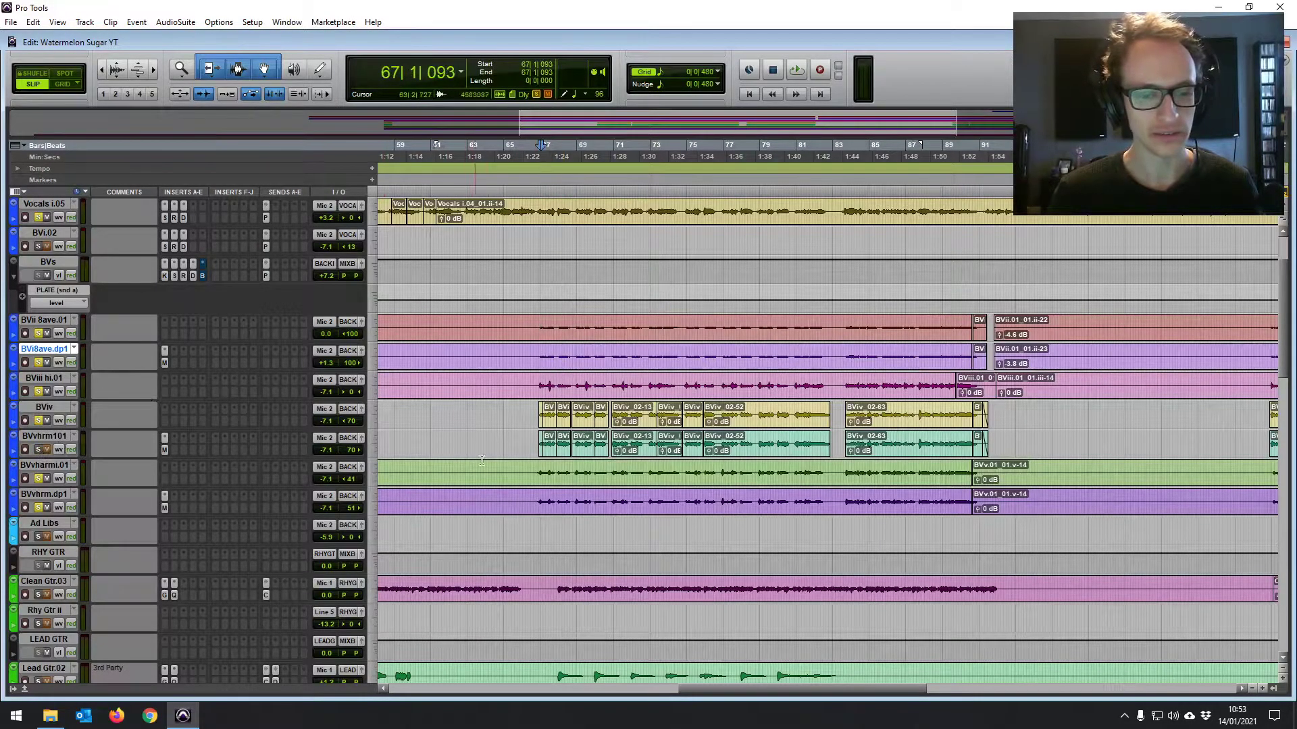
key("space")
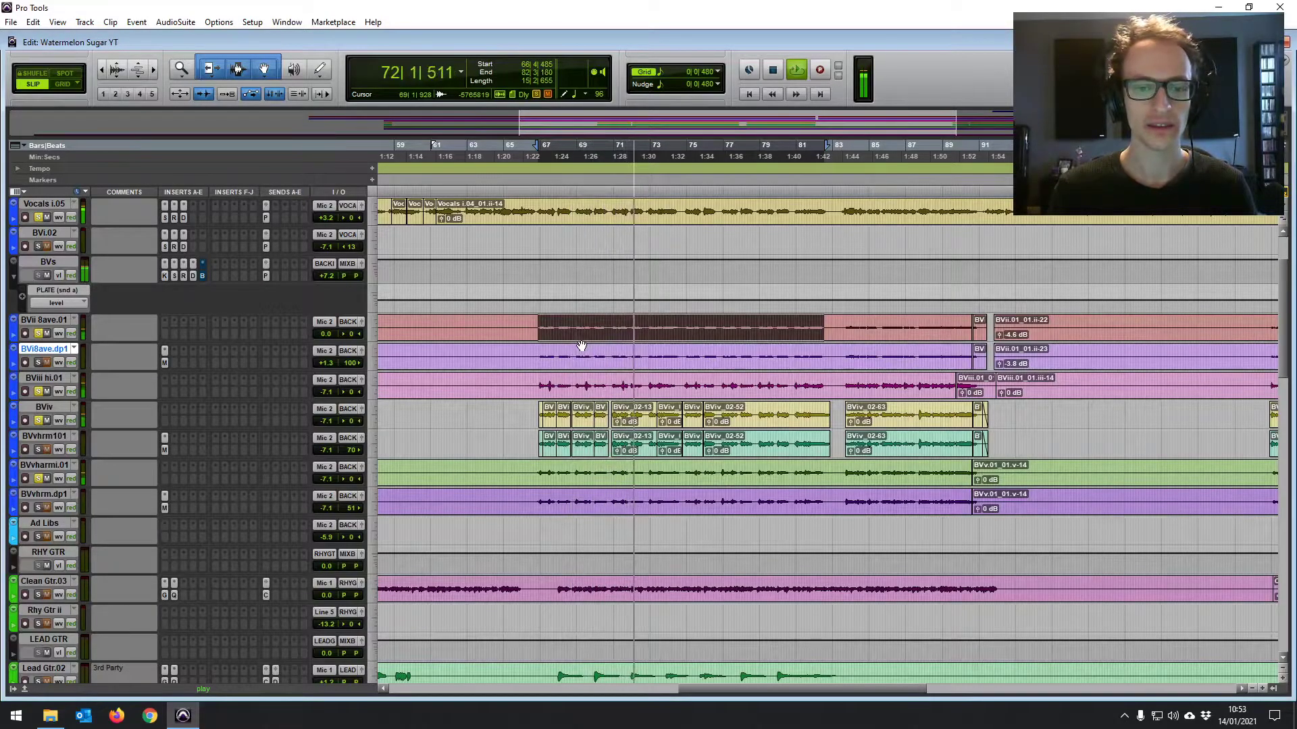
key("space")
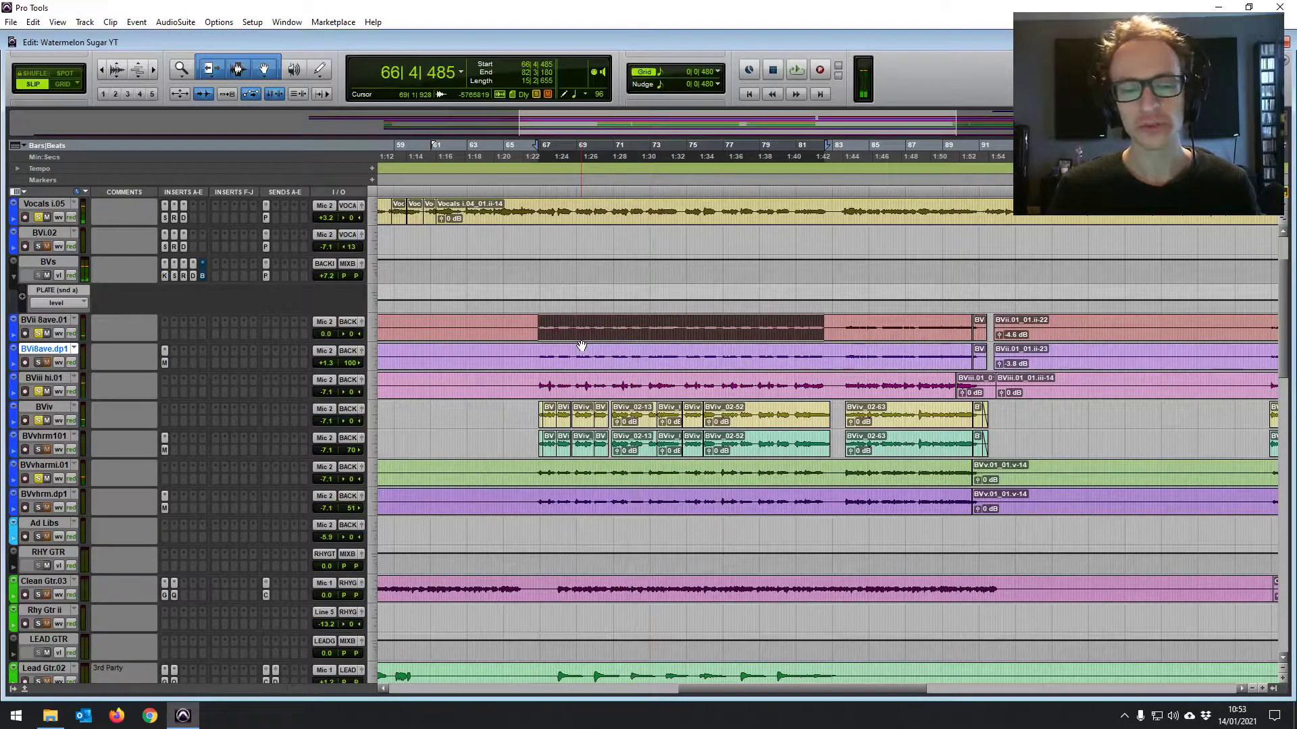
Step: Select 66|4|202 to 82|3|605 on the BVii 8ave.01 track and pan that track hard left to 100
left_click(536, 321)
left_click(533, 323)
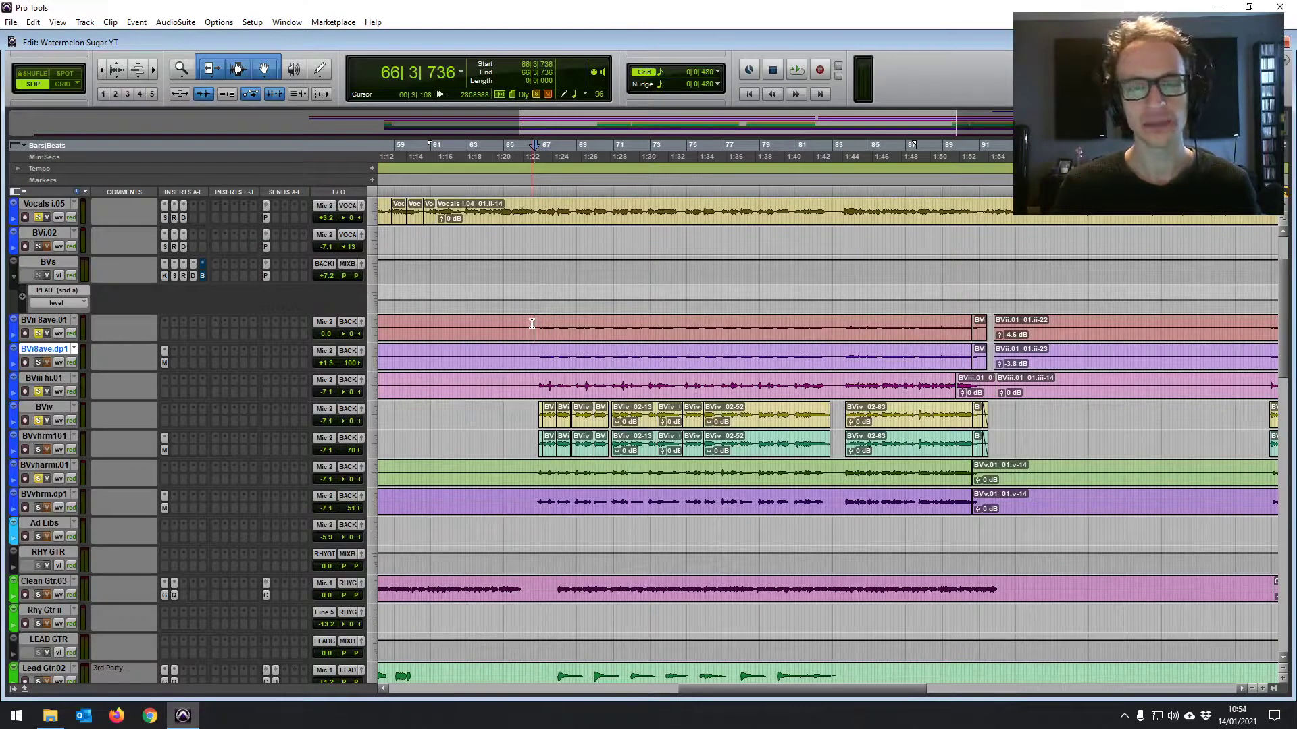
left_click(528, 324)
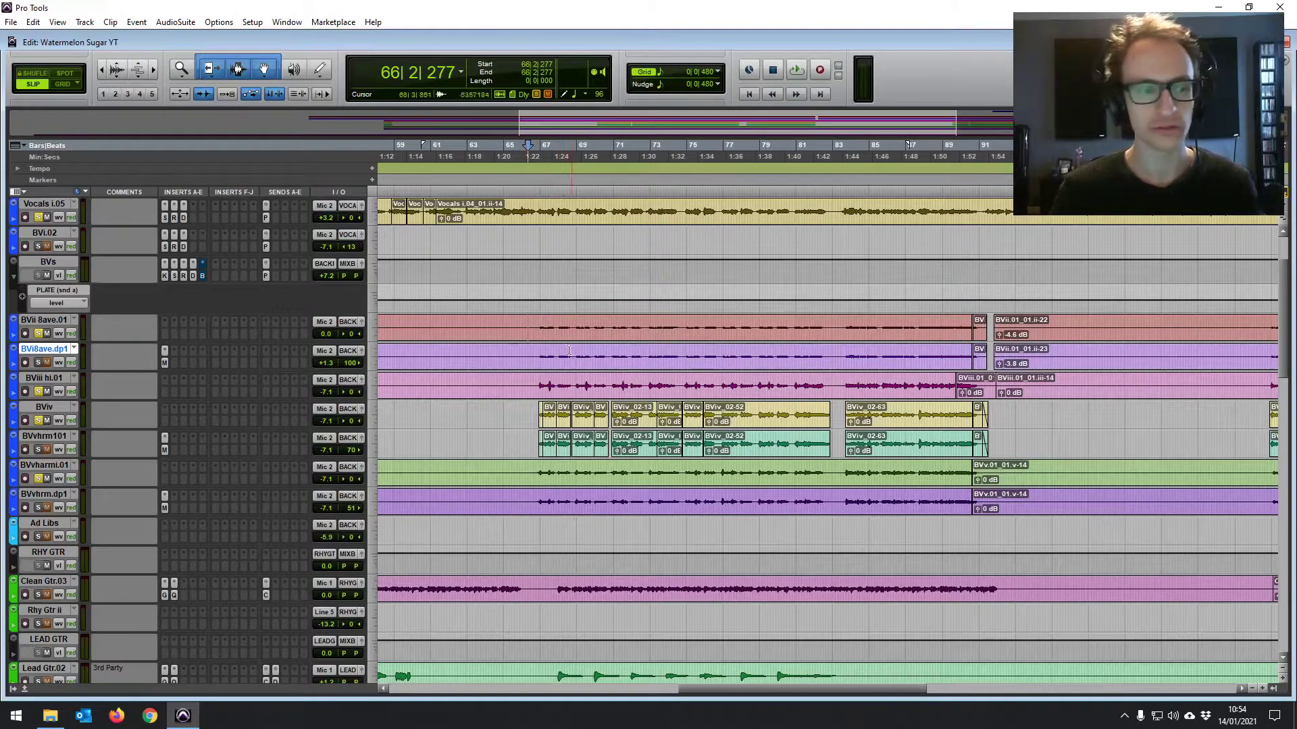
left_click_drag(538, 329, 761, 330)
left_click(756, 330)
left_click(539, 331)
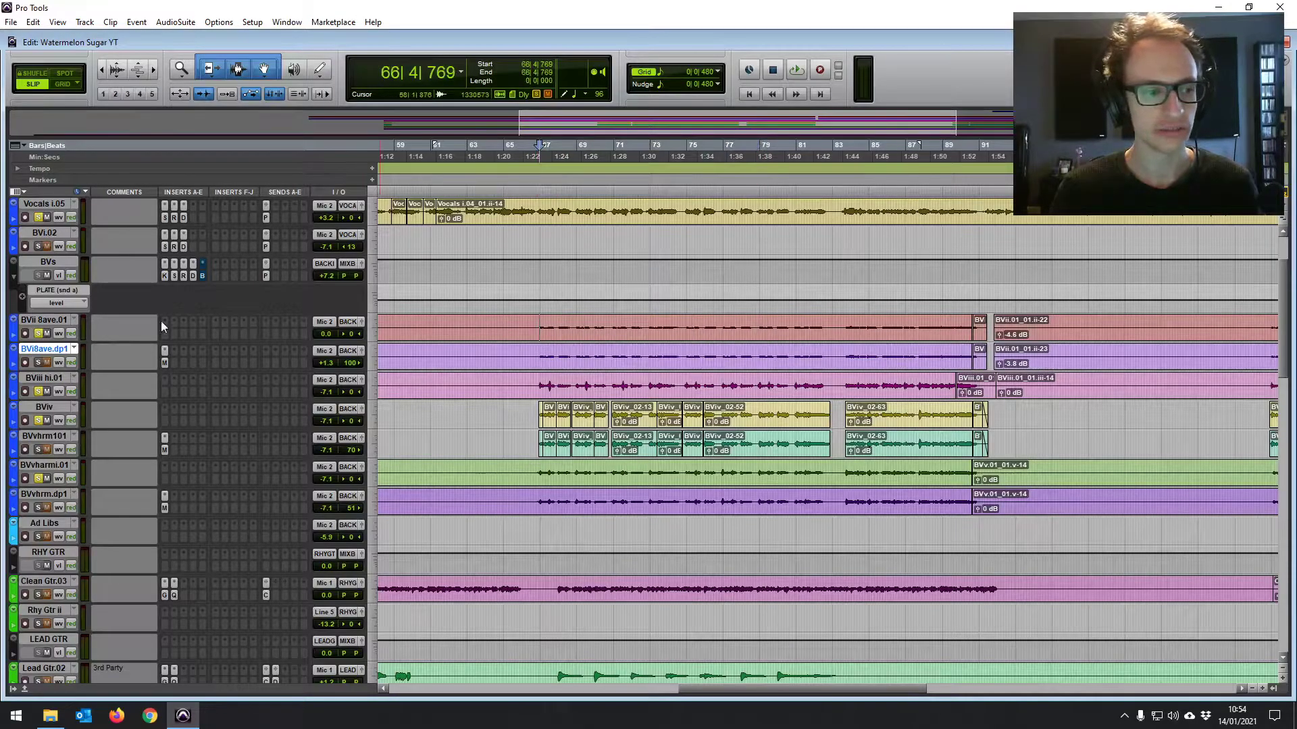
left_click_drag(537, 329, 827, 336)
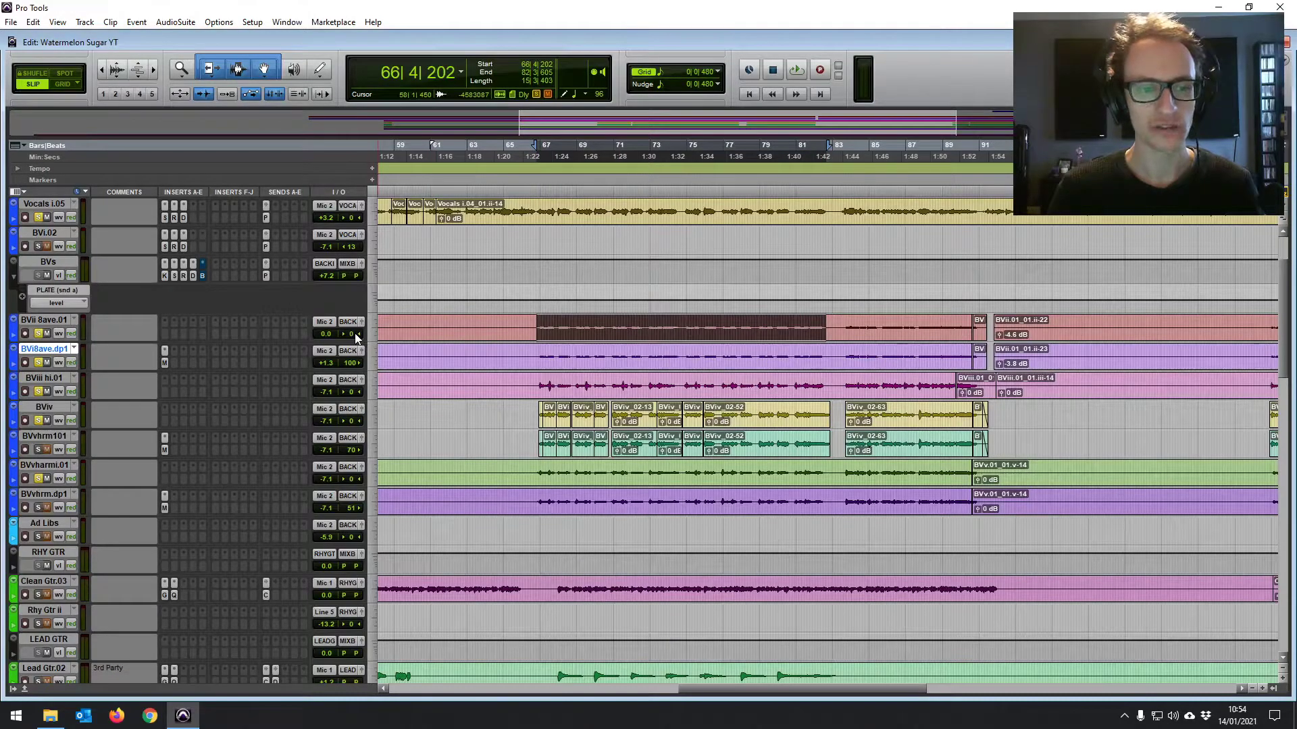
left_click_drag(355, 332, 355, 332)
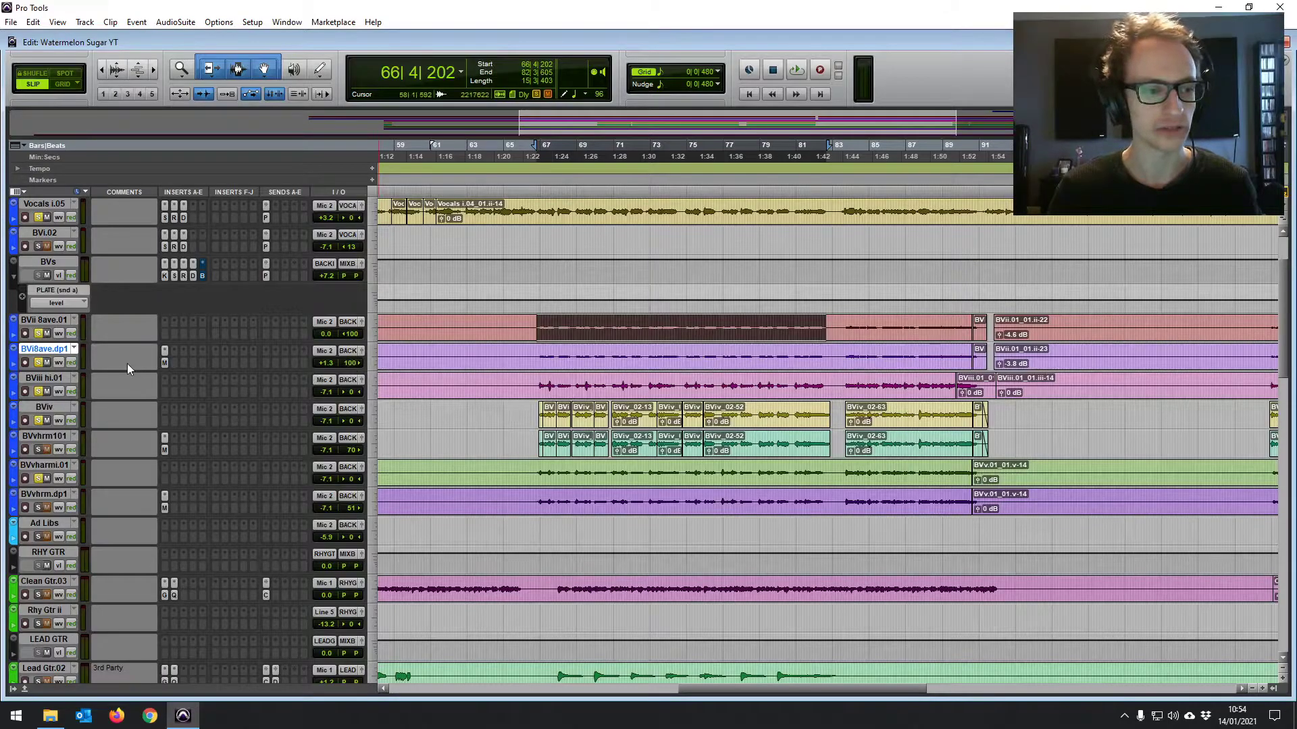
Step: Leave only BVii 8ave.01 and BVi8ave.dp1 soloed and play the pair with the delay active
left_click(39, 391)
left_click(38, 422)
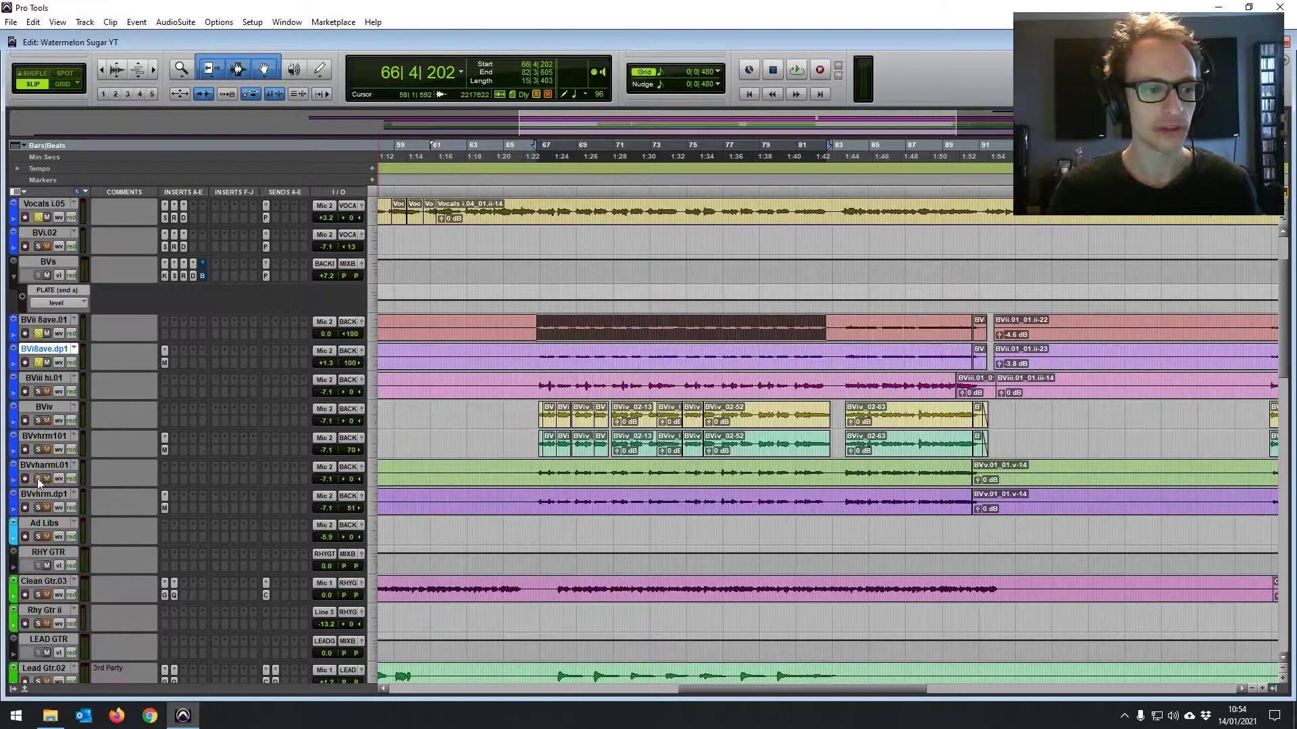
key("space")
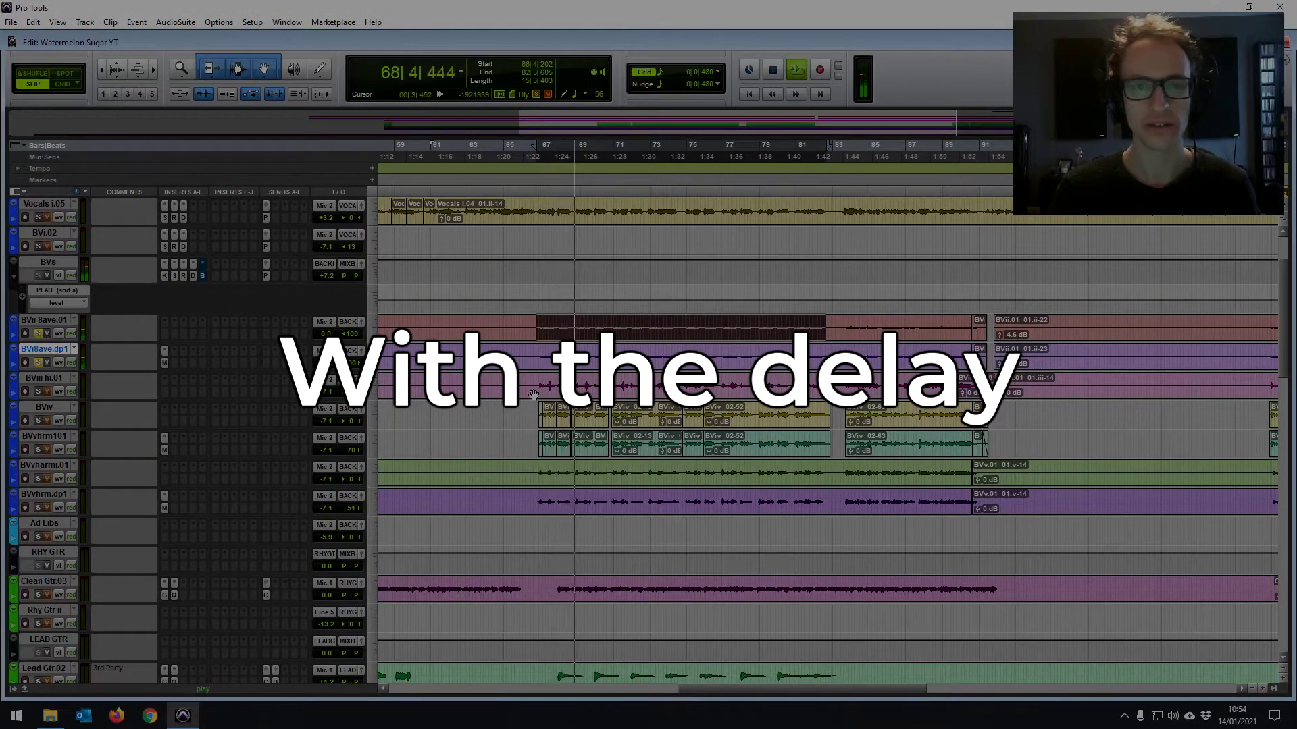
key("space")
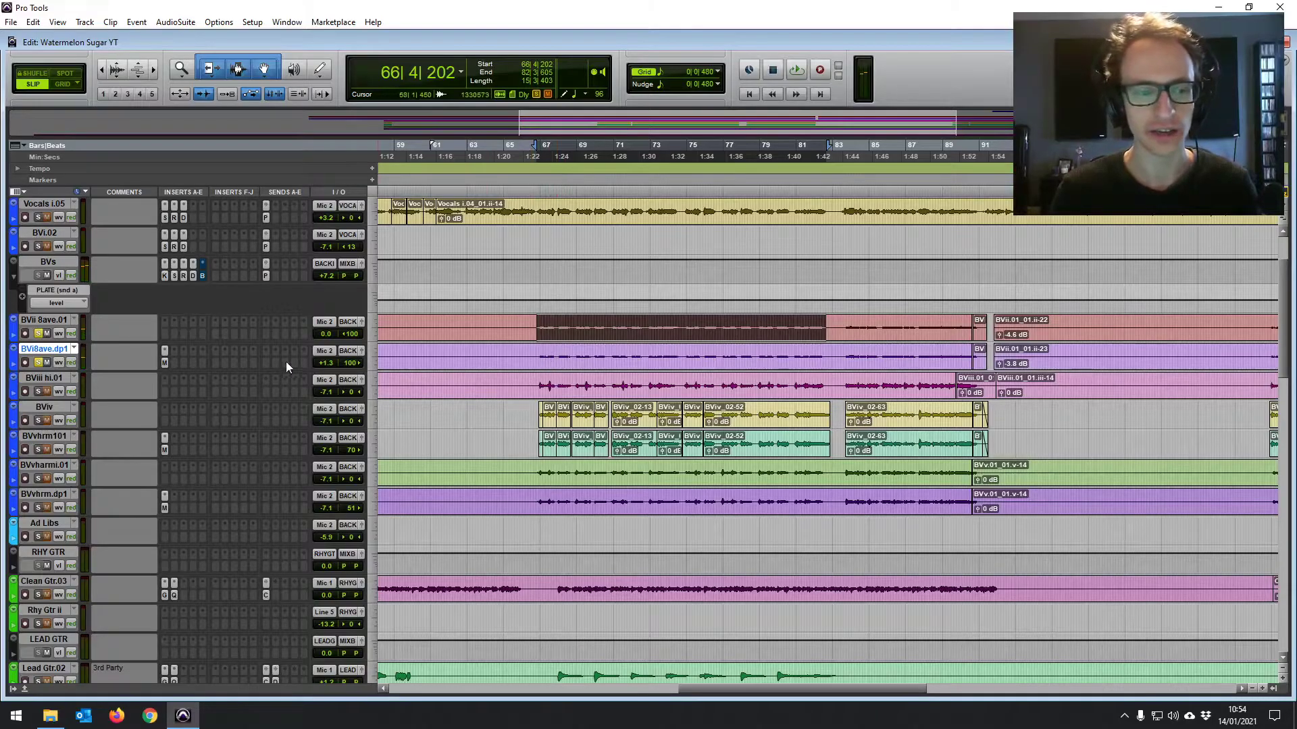
Step: Replay the pair with the delay insert on the BVi8ave.dp1 track bypassed for comparison
key("space")
left_click(165, 364, "ctrl")
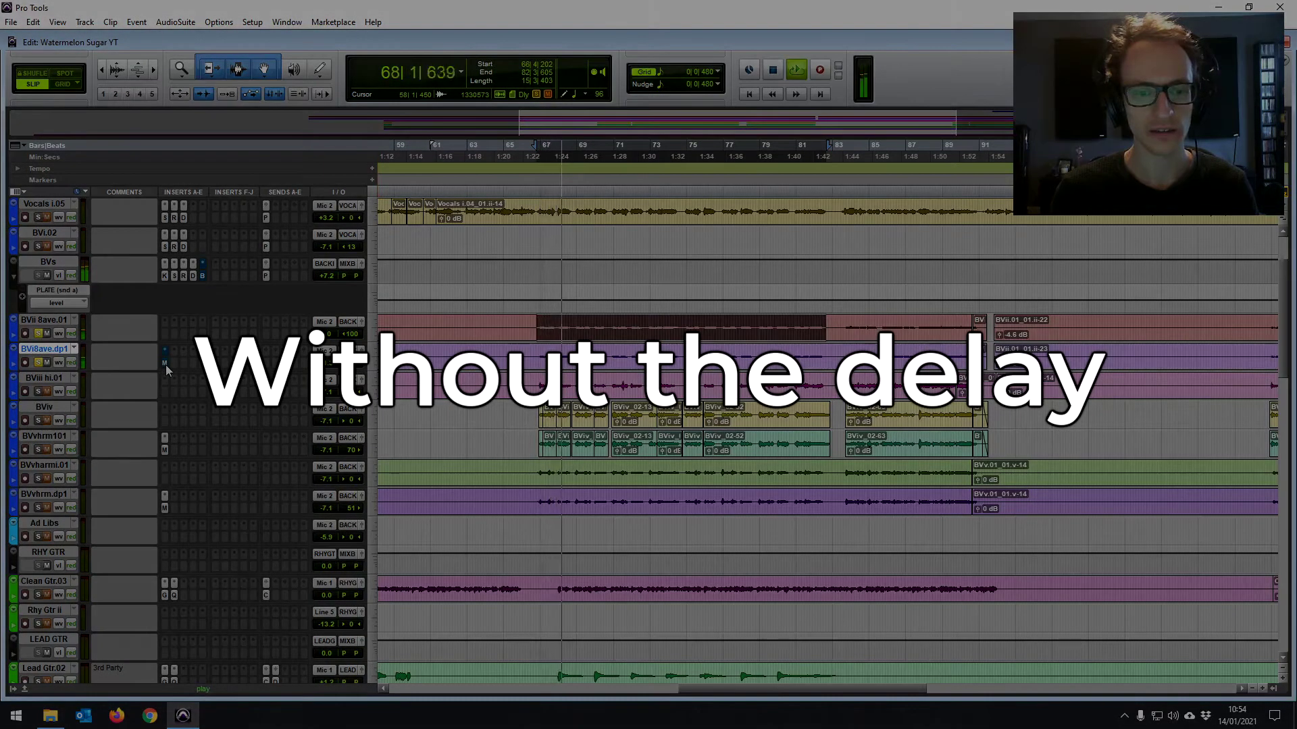
key("space")
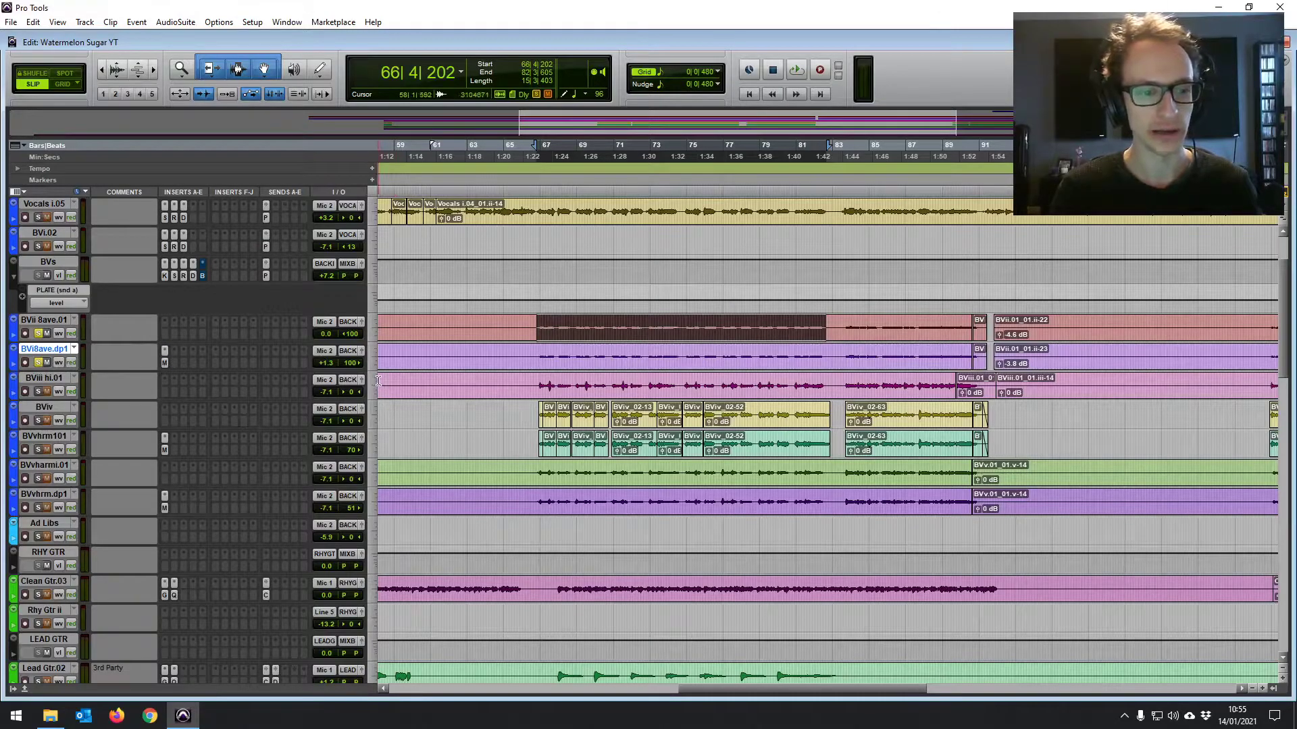
Step: Pan the BViv track 70 to the left and add BViv and BVvhrm101 to the soloed tracks
left_click(538, 410)
left_click_drag(351, 422, 338, 423)
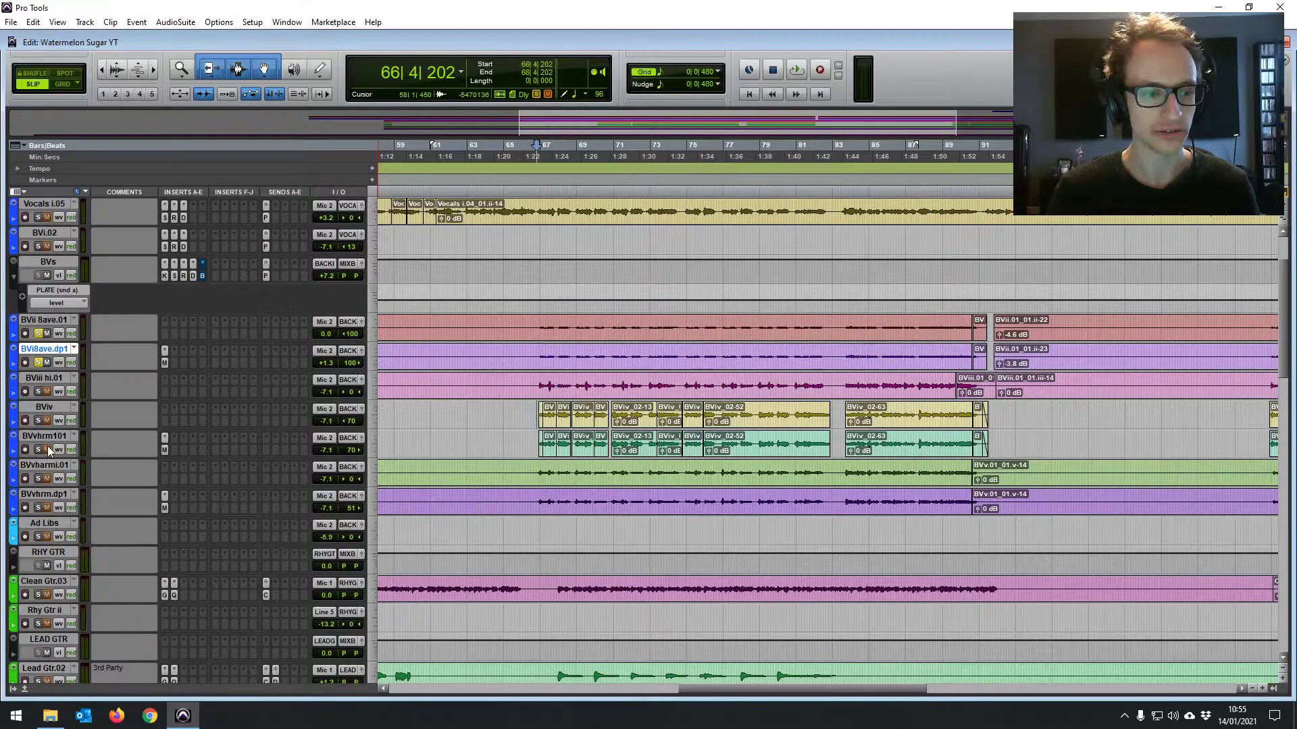
left_click(38, 420)
left_click(39, 449)
Step: Play the soloed octave and BViv harmony pairs together from 67|1|377
left_click(675, 334)
key("space")
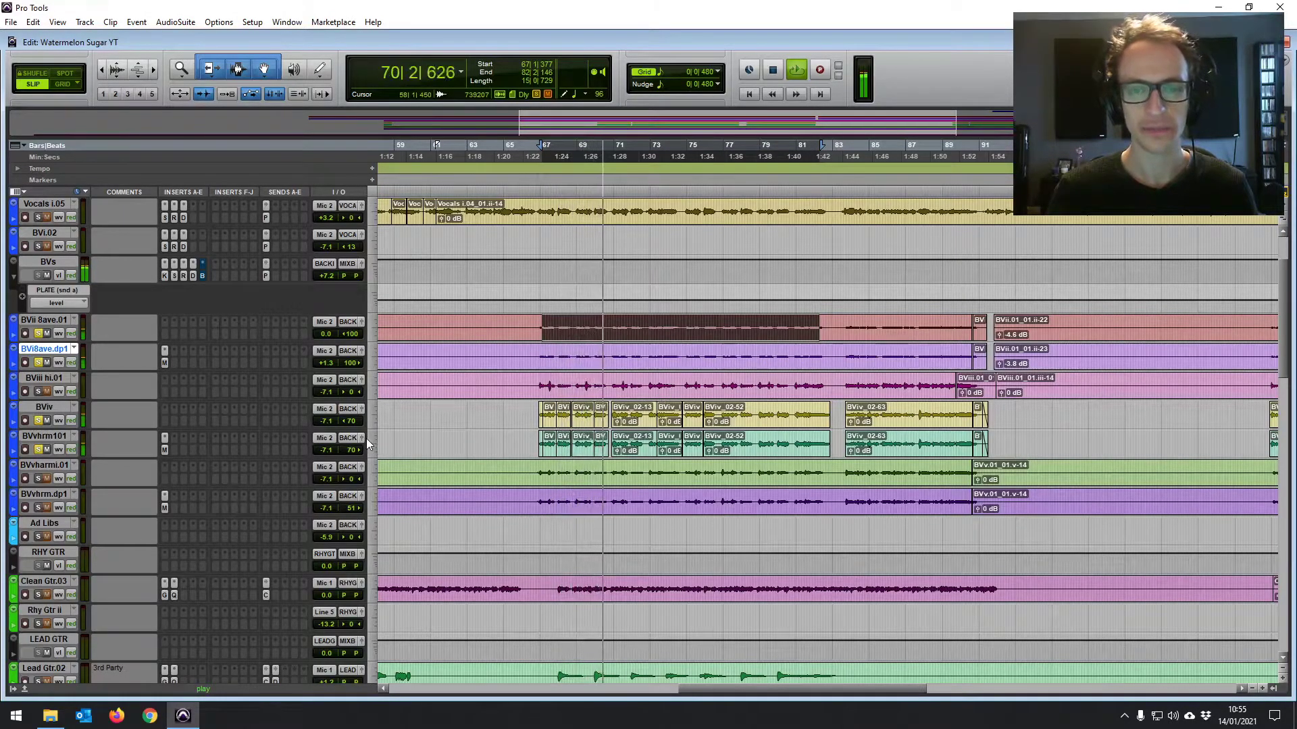
key("space")
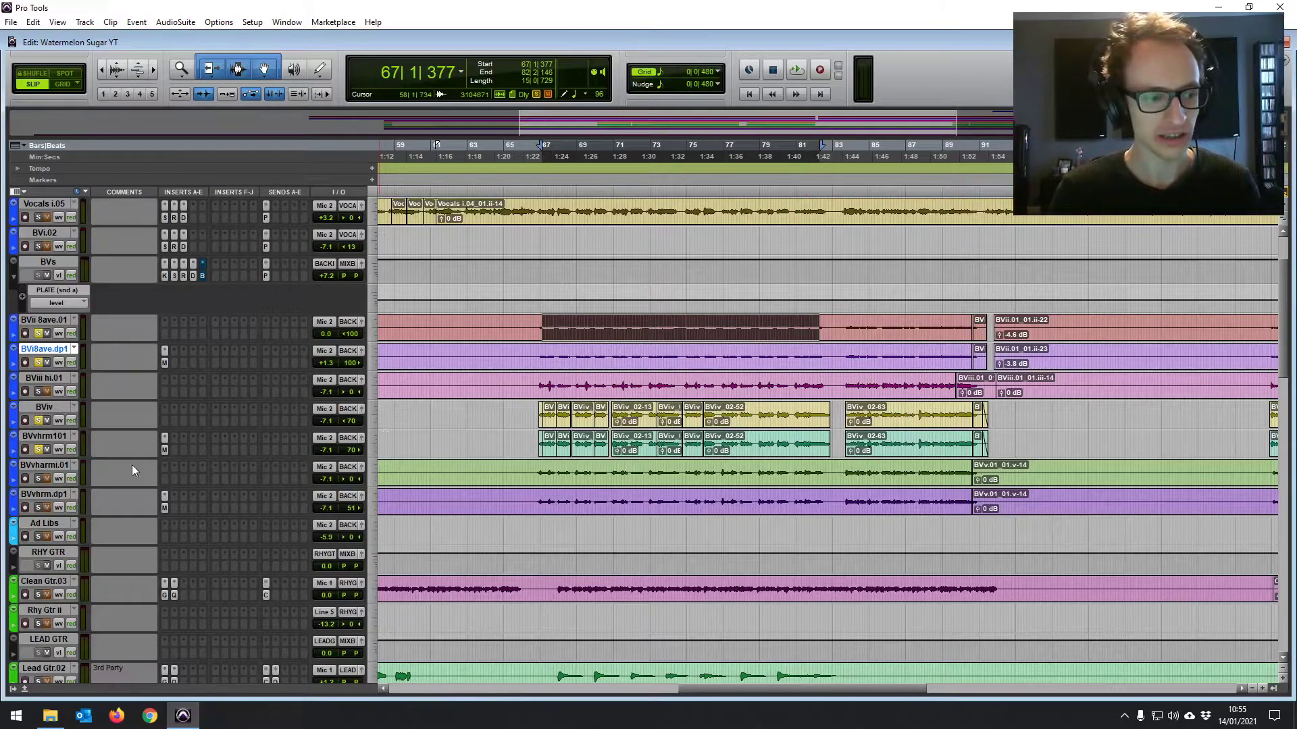
Step: Add BVvharmi.01 and BVvhrm.dp1 to the solos, select from 66|4|060 on BVvharmi.01, and pan that track 51 left
left_click(38, 479)
left_click(38, 508)
left_click_drag(537, 476, 824, 476)
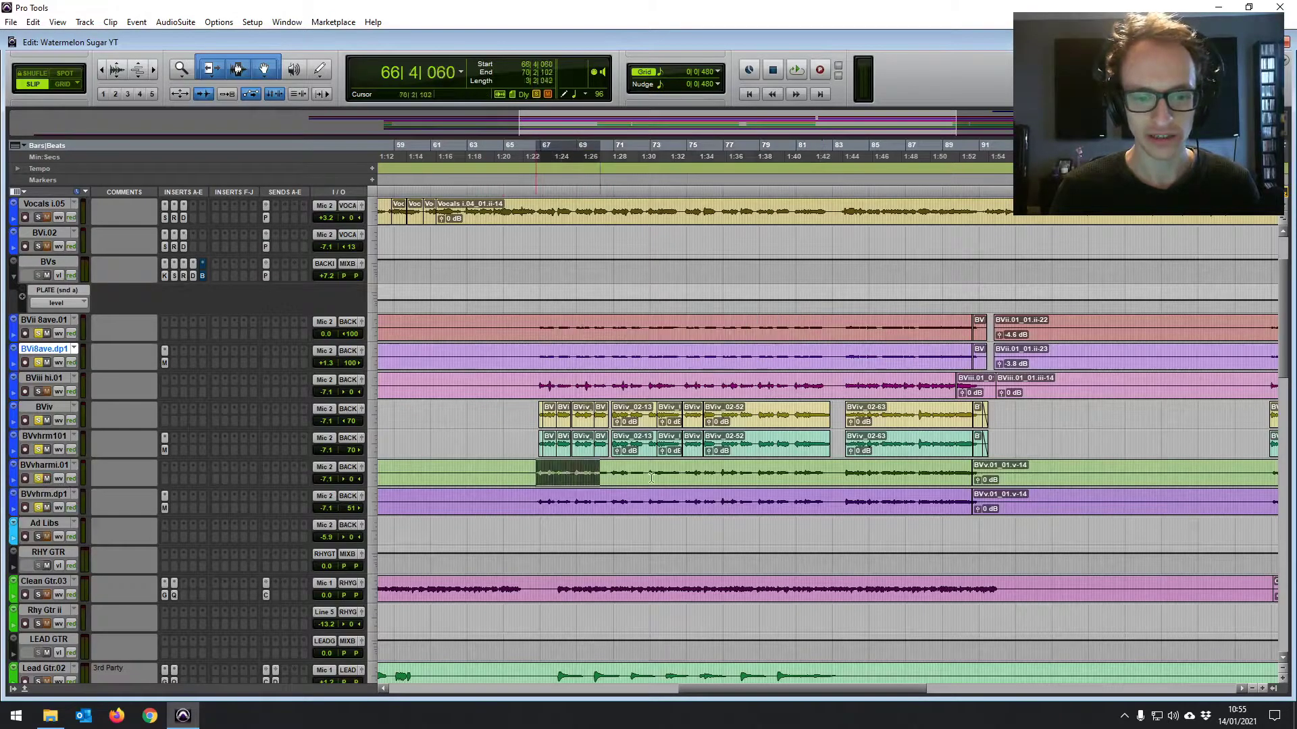
left_click_drag(355, 481, 337, 484)
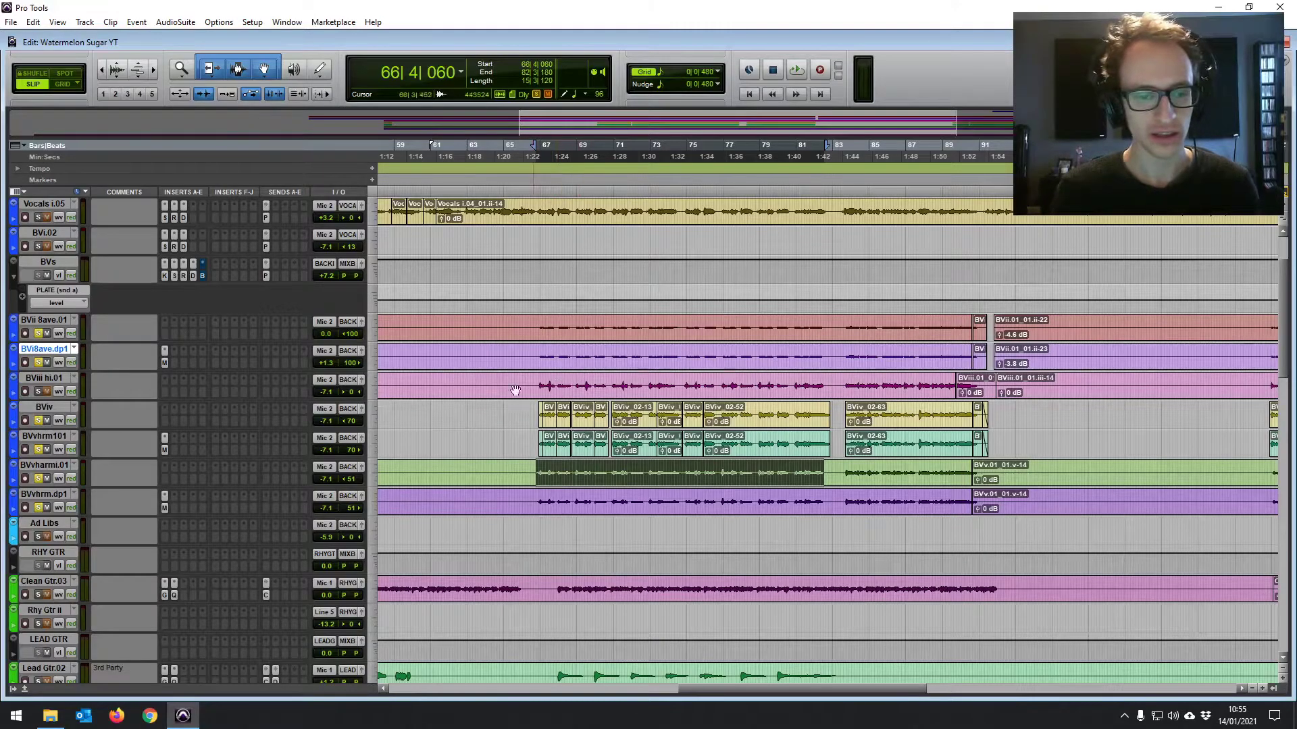
Step: Play the three panned backing vocal pairs from 66|4|060 to hear their stereo spread
key("space")
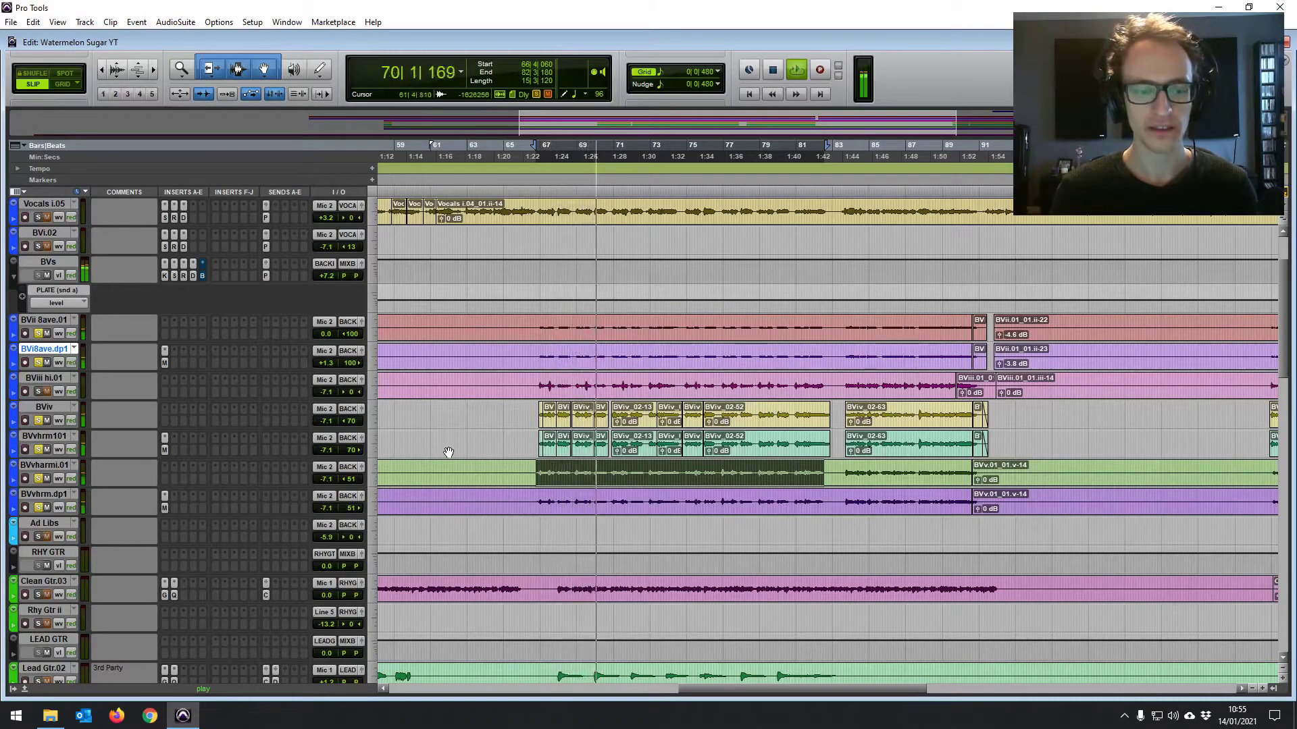
key("space")
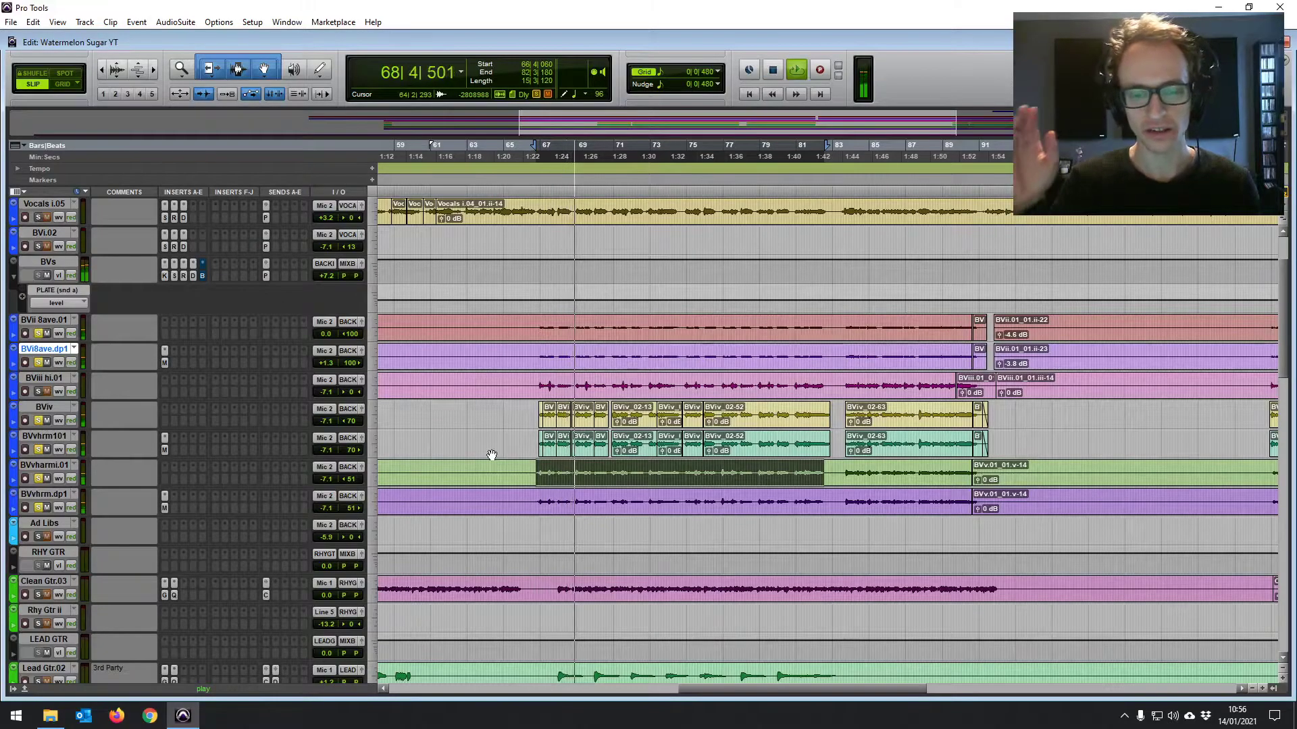
key("space")
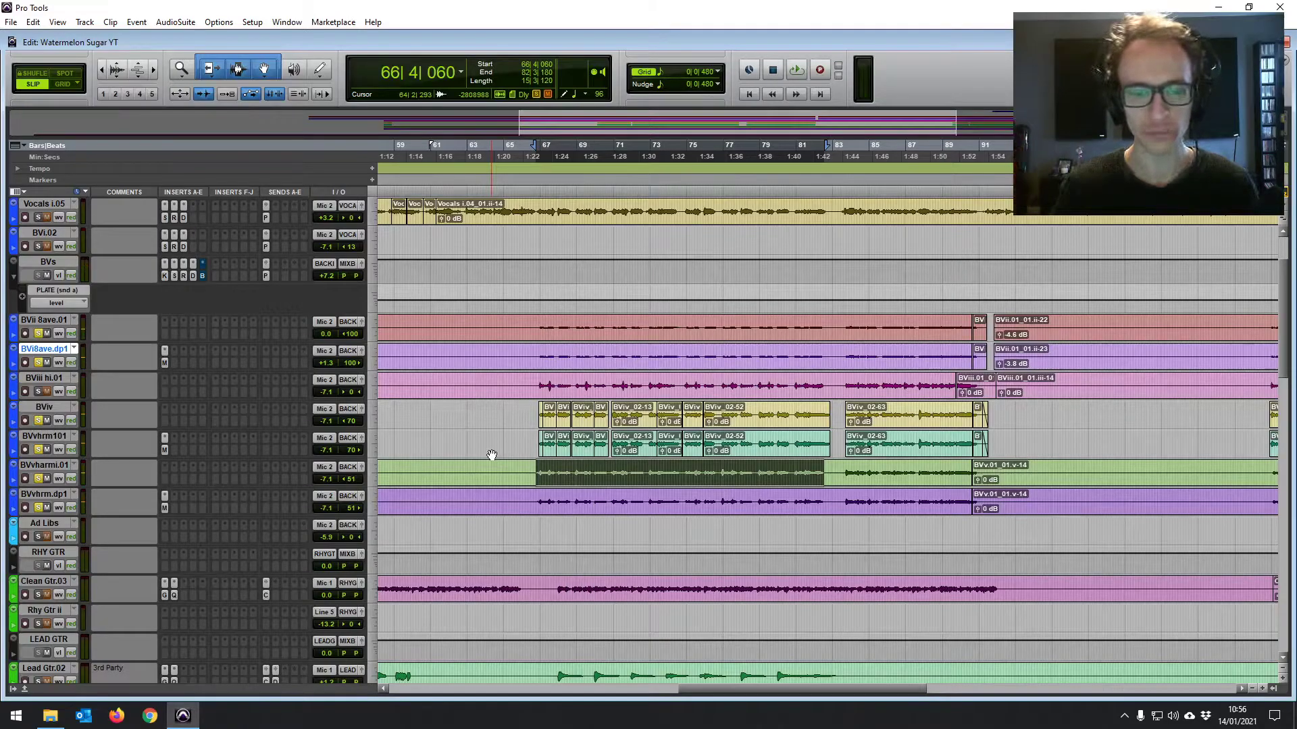
Step: Clear all solos, solo only the BViii hi.01 track, and play it from 66|4|485
left_click(538, 467)
left_click(39, 391, "alt")
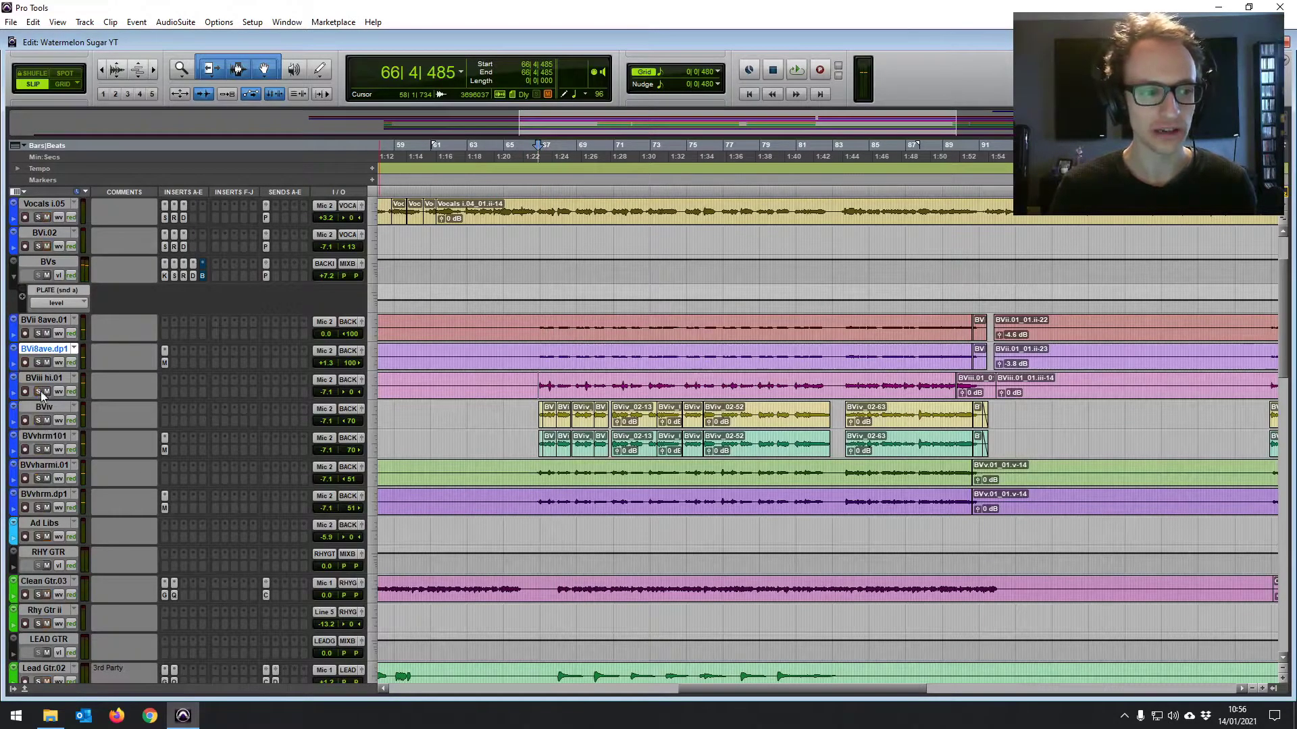
left_click(39, 392)
key("space")
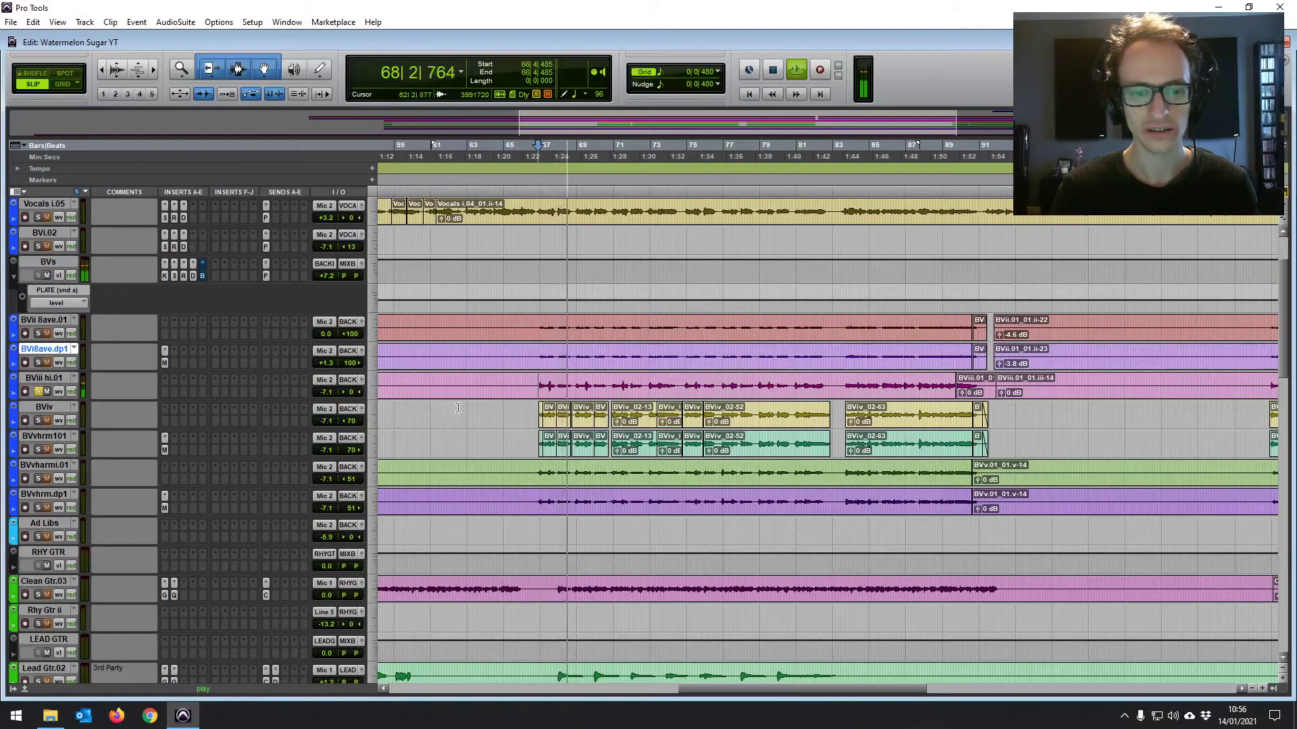
key("space")
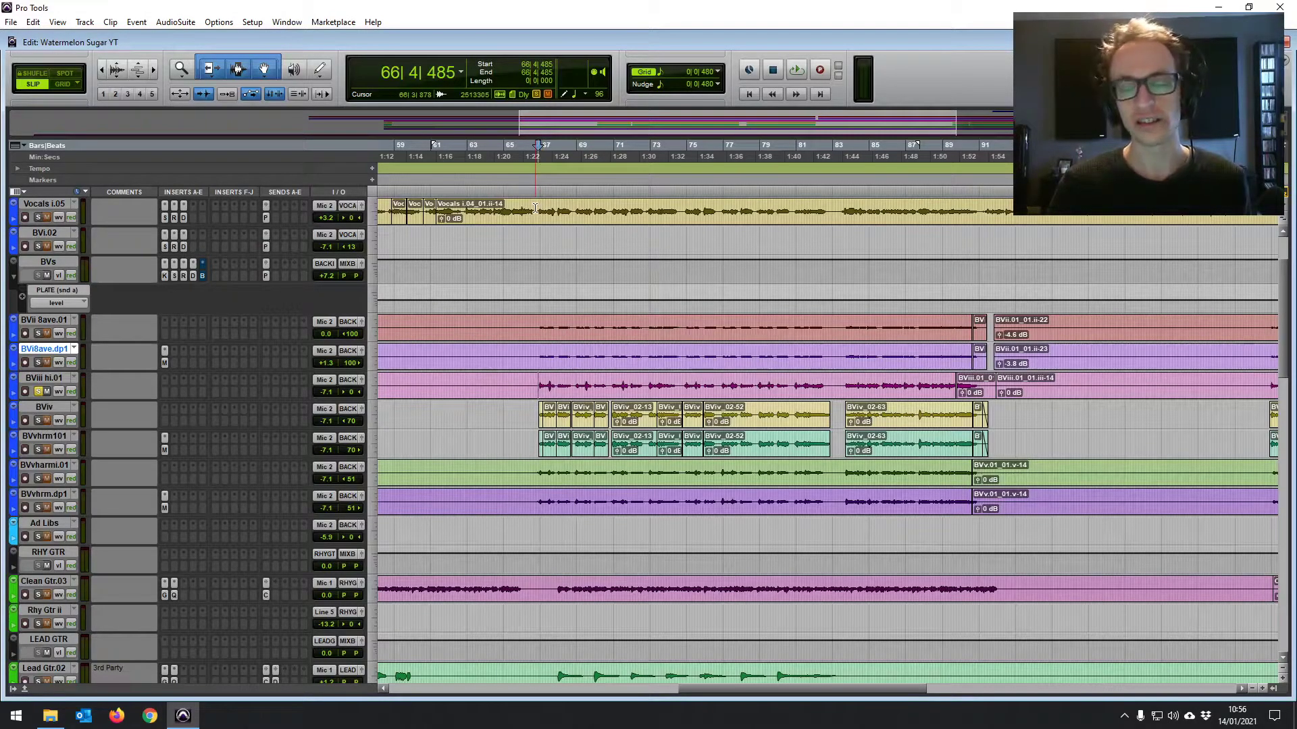
Step: Select 66|3|878 to 82|3|322 on the lead Vocals i.05 track and play it soloed with BViii hi.01
left_click_drag(535, 208, 824, 209)
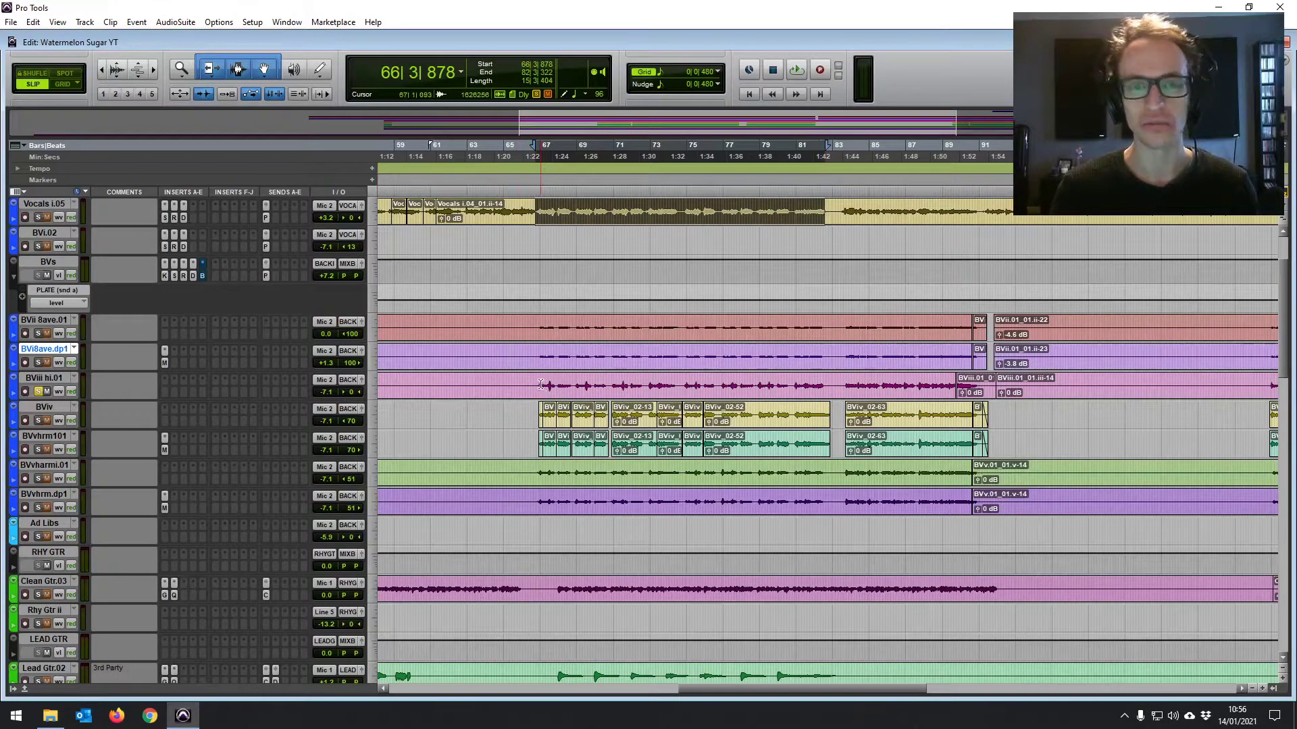
key("space")
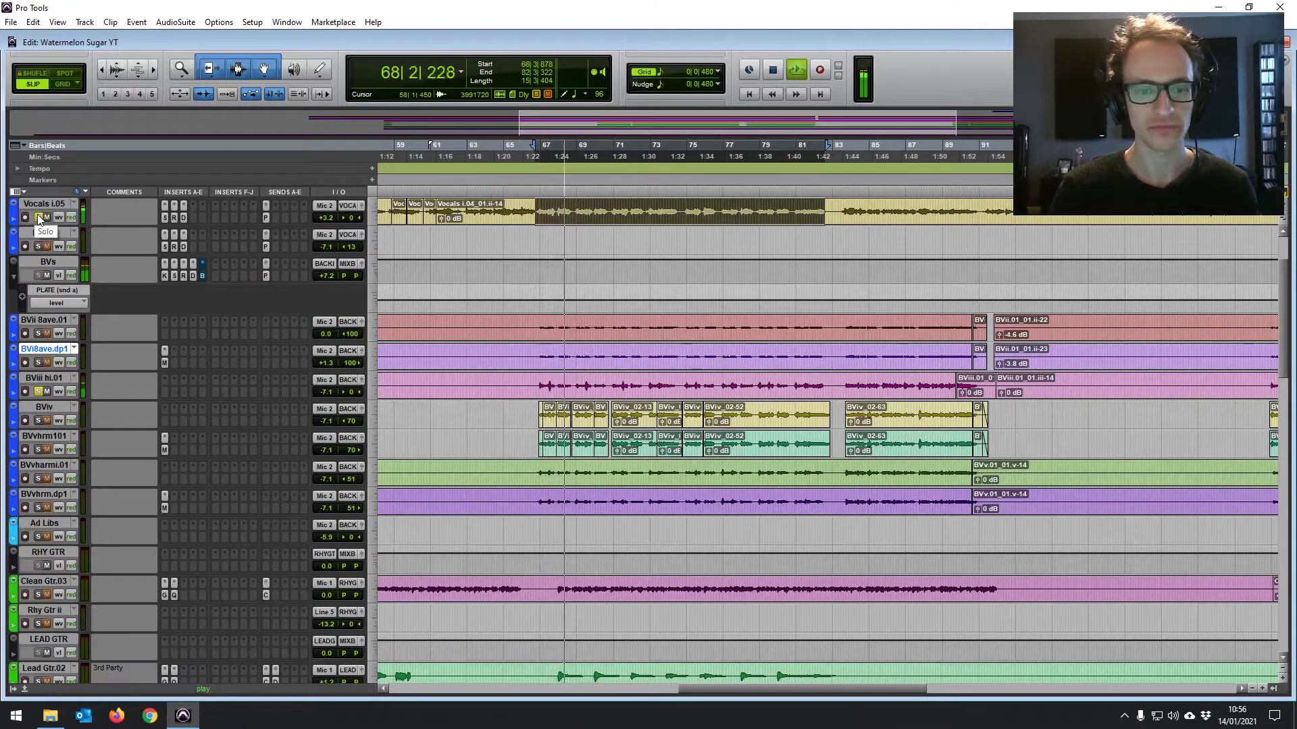
key("space")
Step: Solo the remaining panned backing vocal pairs as well and play the whole vocal stack from 66|4|911 to 78|4|813
left_click(38, 333)
left_click(39, 362)
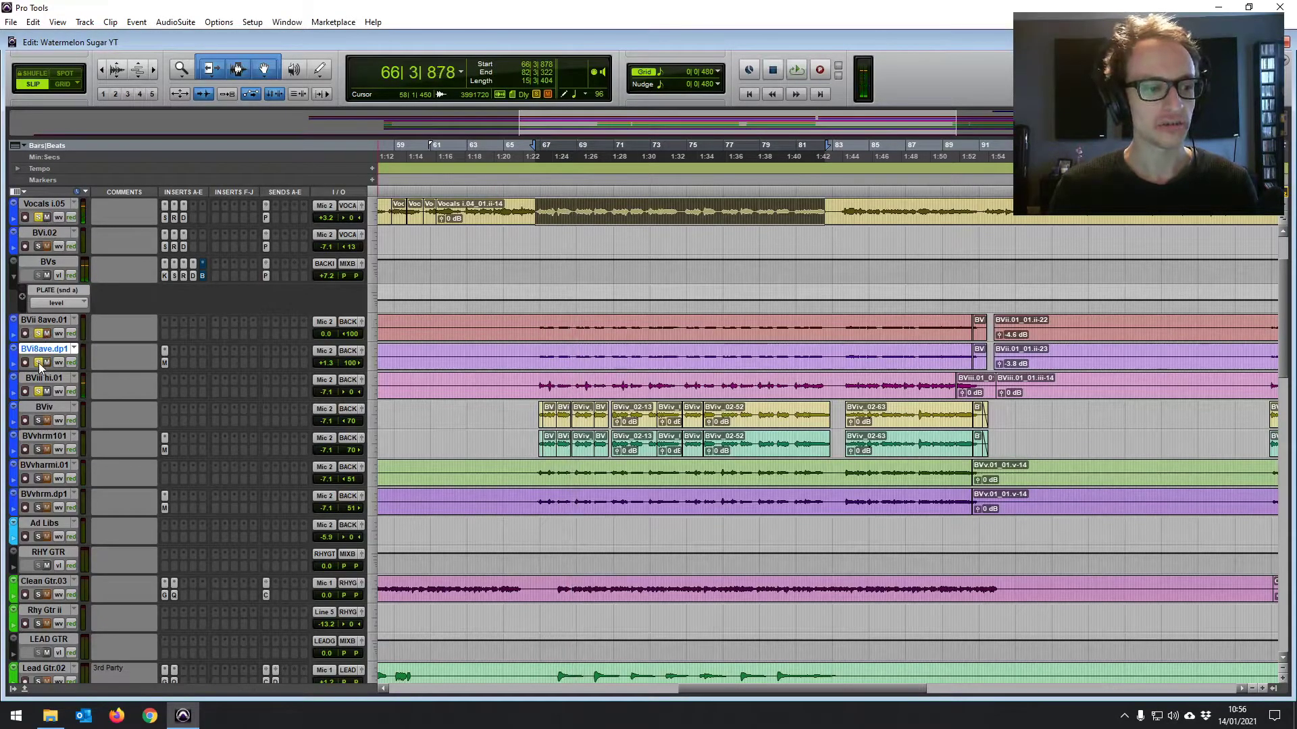
left_click_drag(540, 327, 758, 328)
key("space")
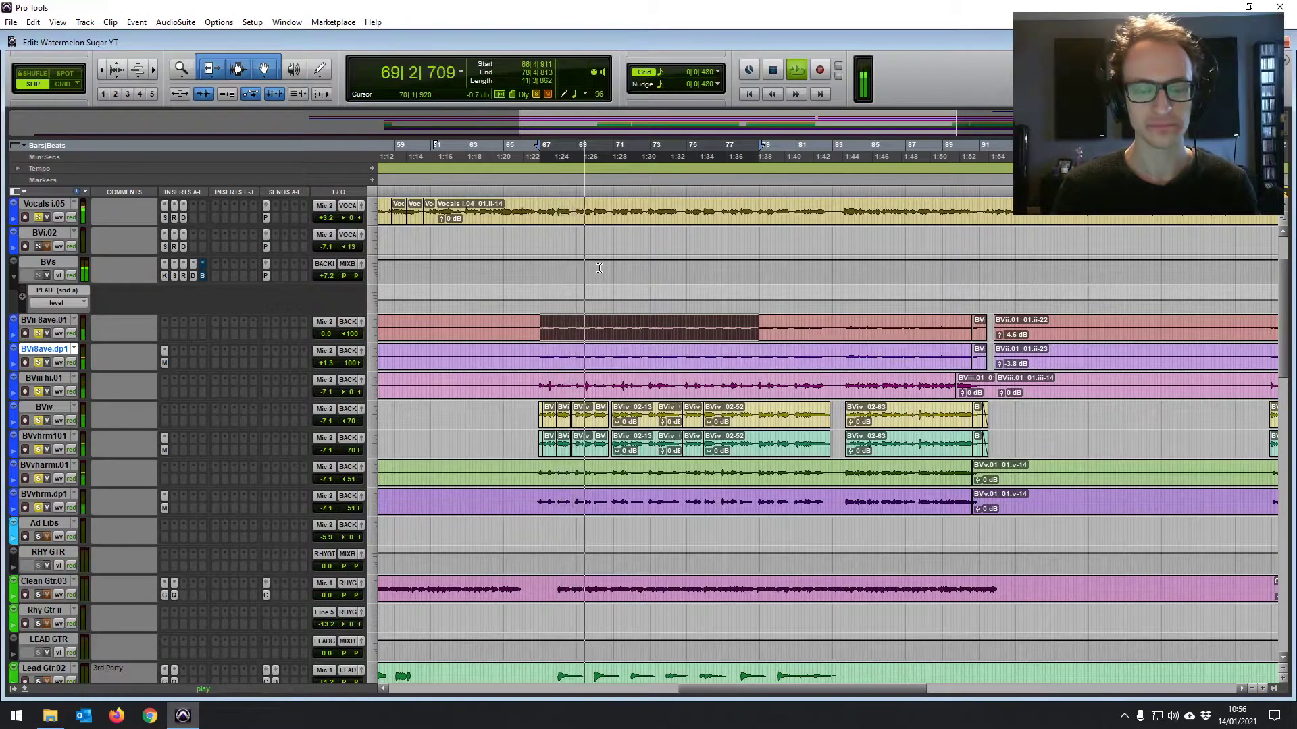
key("space")
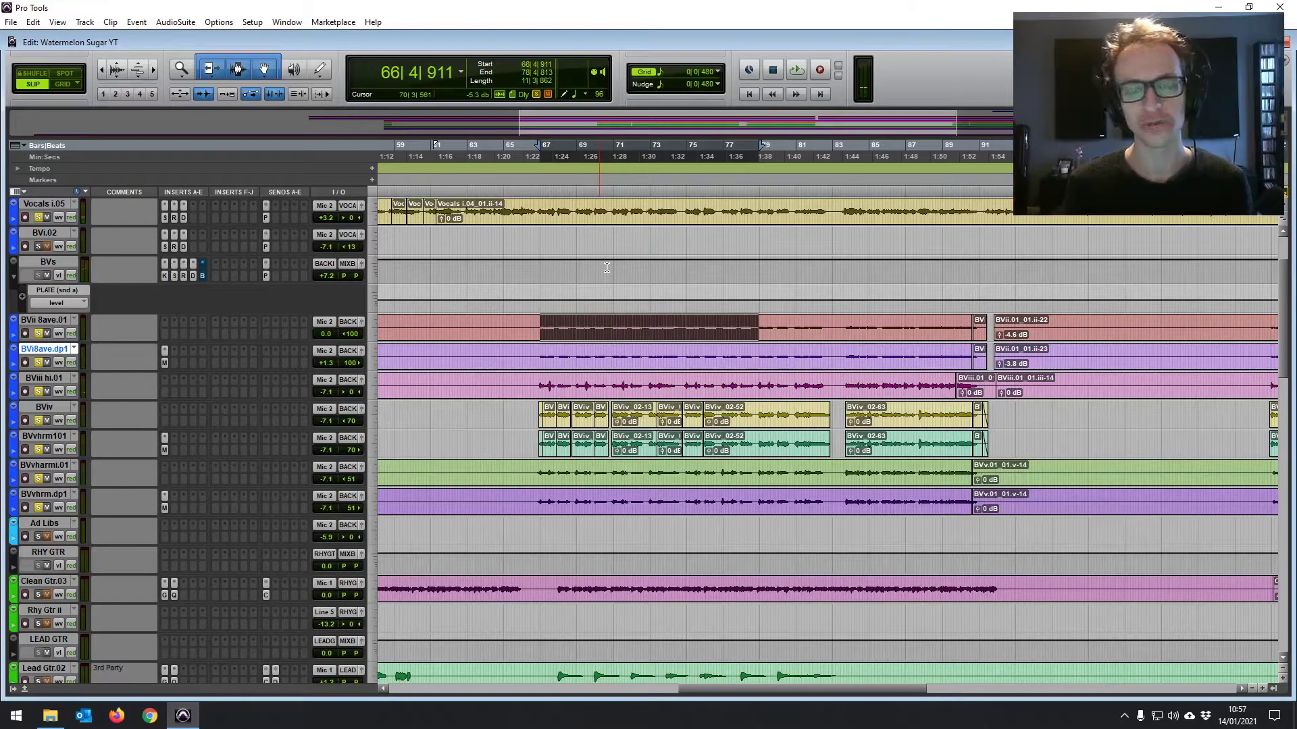
left_click(493, 257)
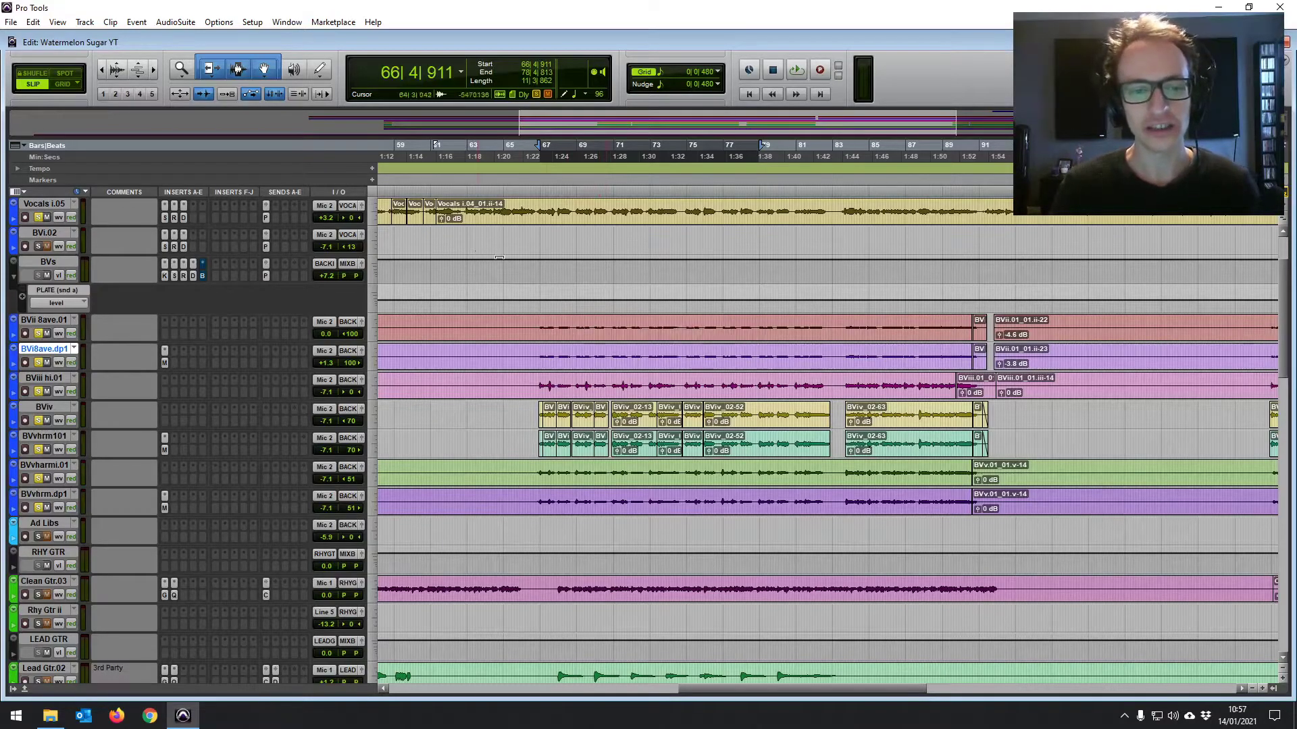
scroll(510, 277, "left", 2)
scroll(483, 267, "up", 2)
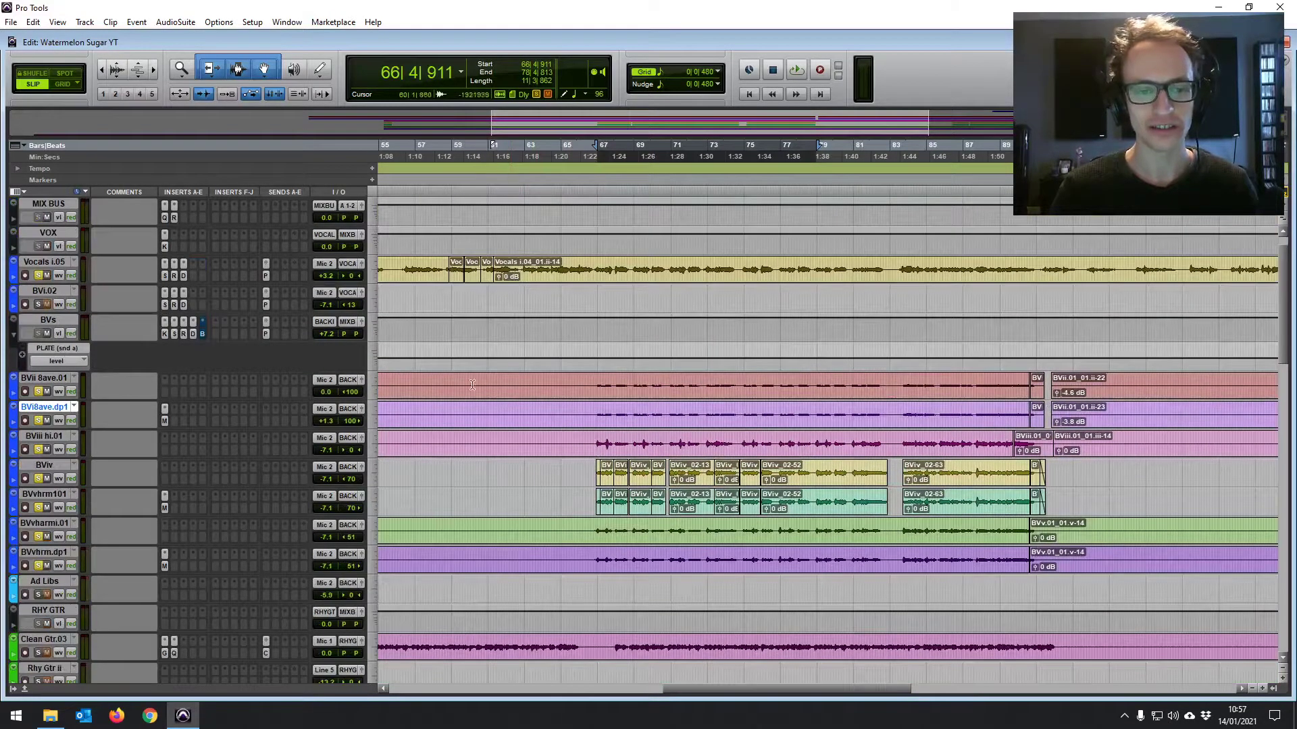
scroll(476, 401, "left", 6)
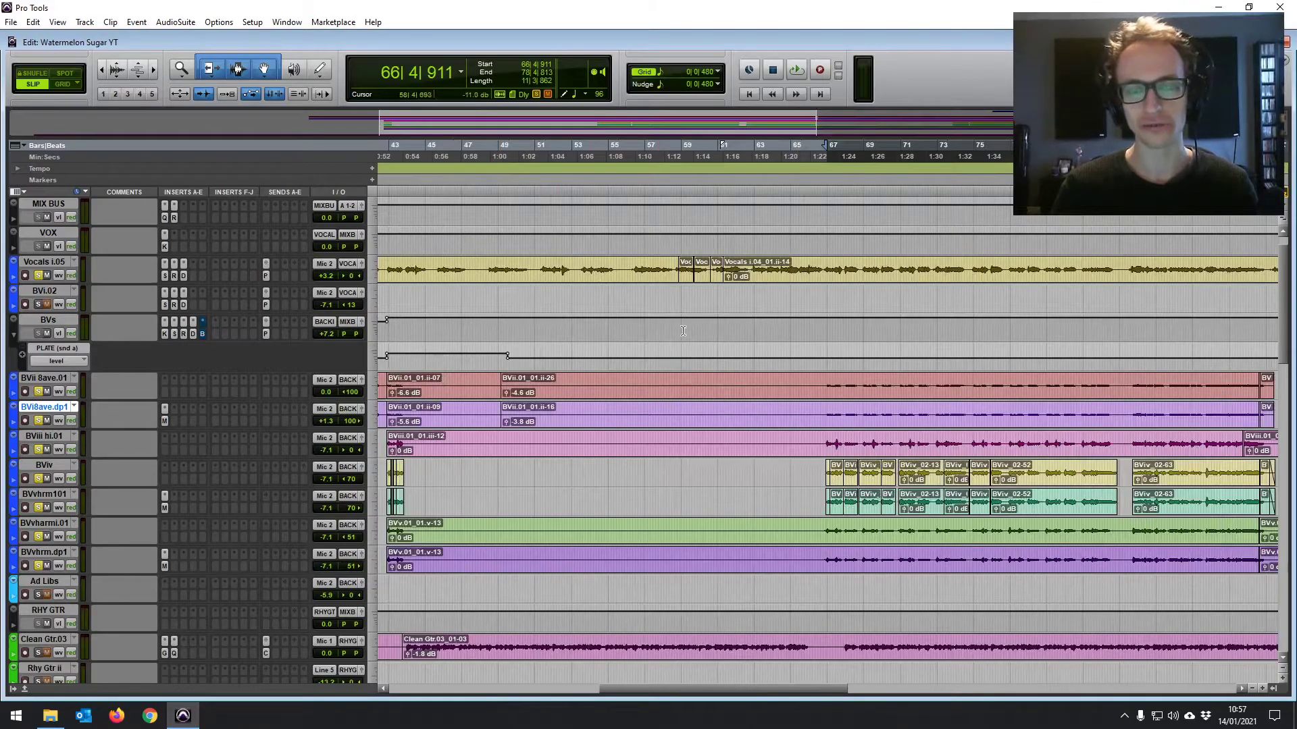
scroll(598, 331, "right", 6)
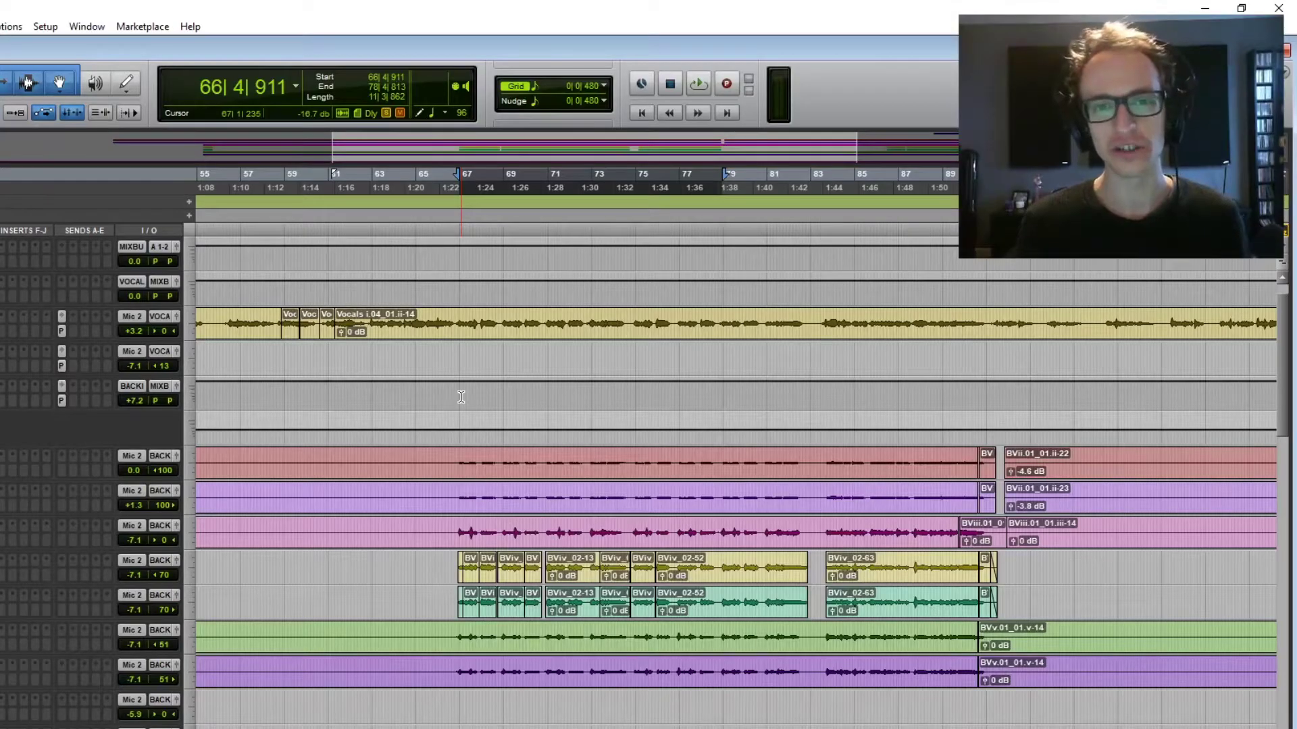